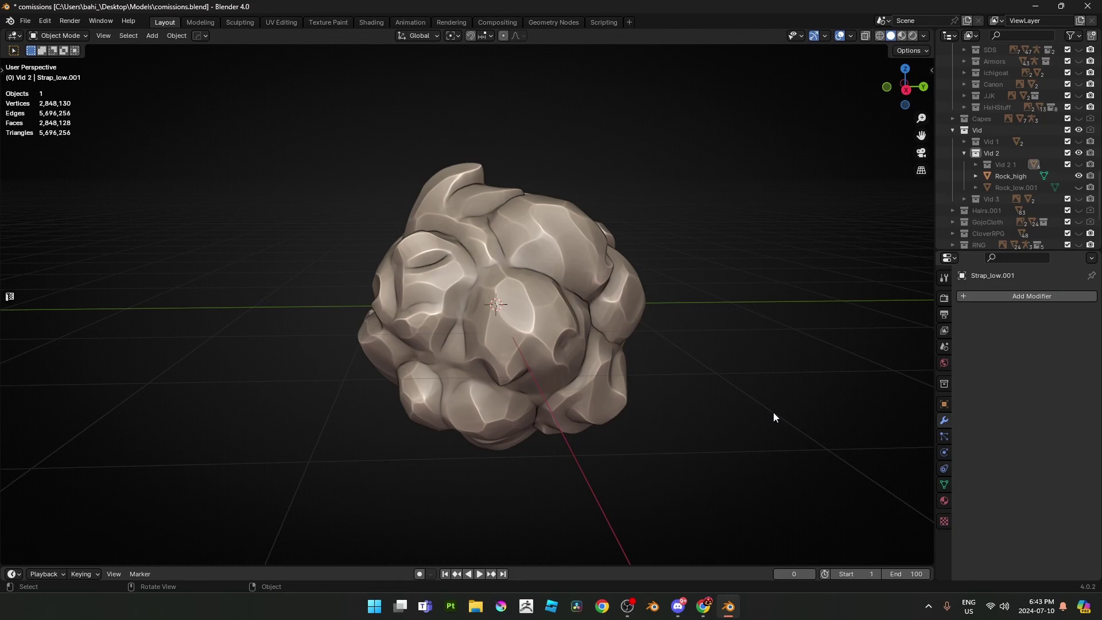
- Select the high-poly rock and examine its sculpted surface and polygon statistics
left_click(564, 376)
scroll(563, 377, "down", 5)
key("g")
right_click(626, 293)
scroll(653, 323, "up", 5)
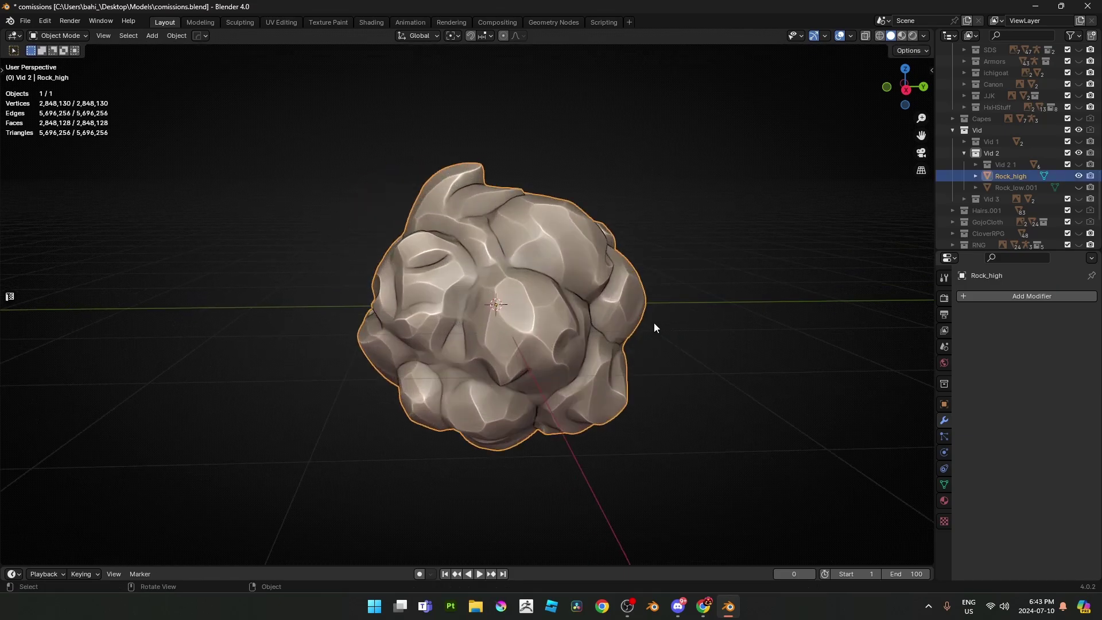
middle_click_drag(654, 327, 566, 309, "shift")
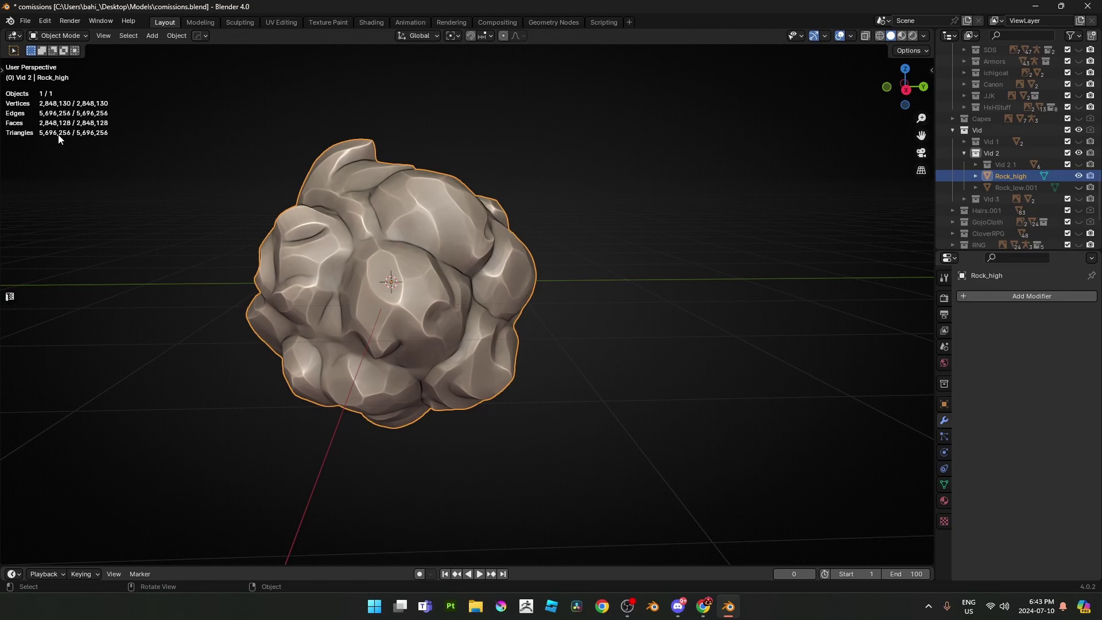
middle_click_drag(82, 177, 587, 268, "shift")
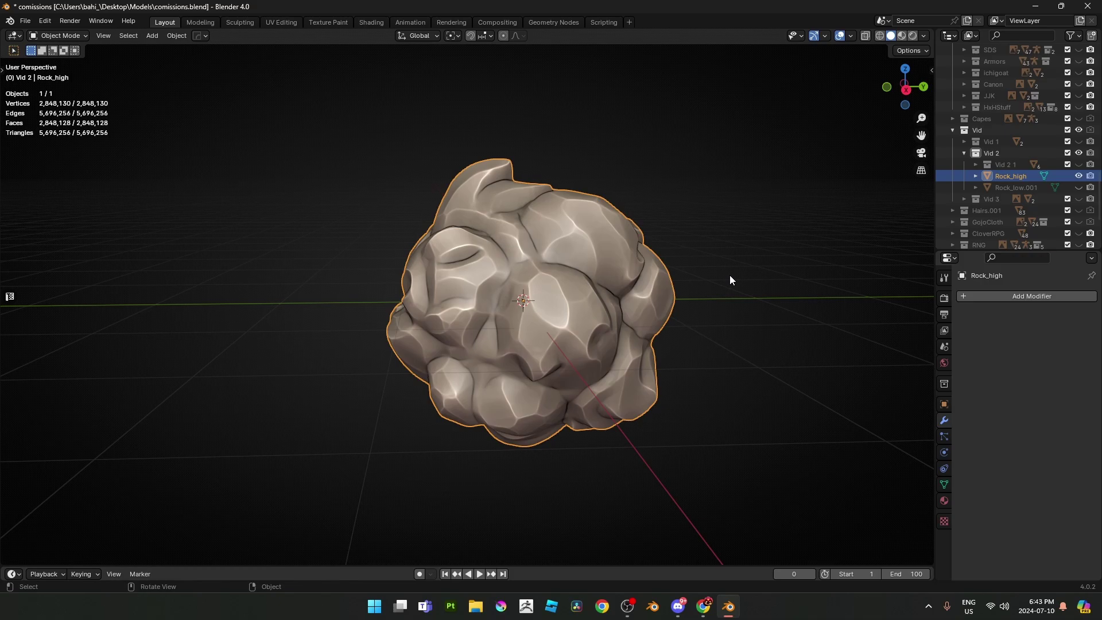
scroll(711, 261, "down", 3)
scroll(597, 280, "up", 5)
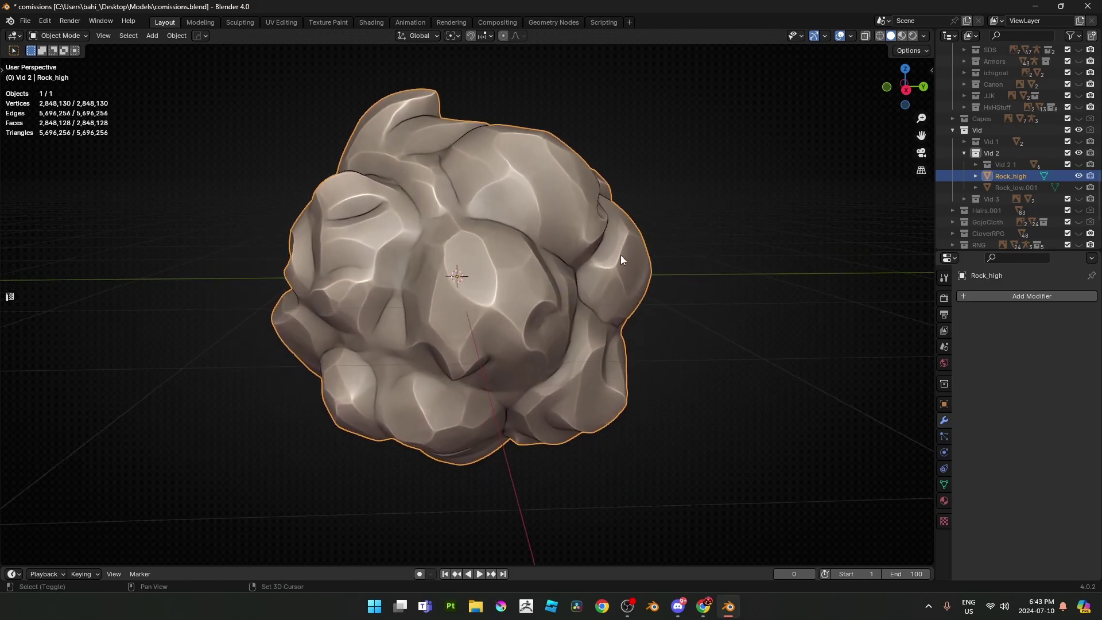
middle_click_drag(621, 255, 673, 241)
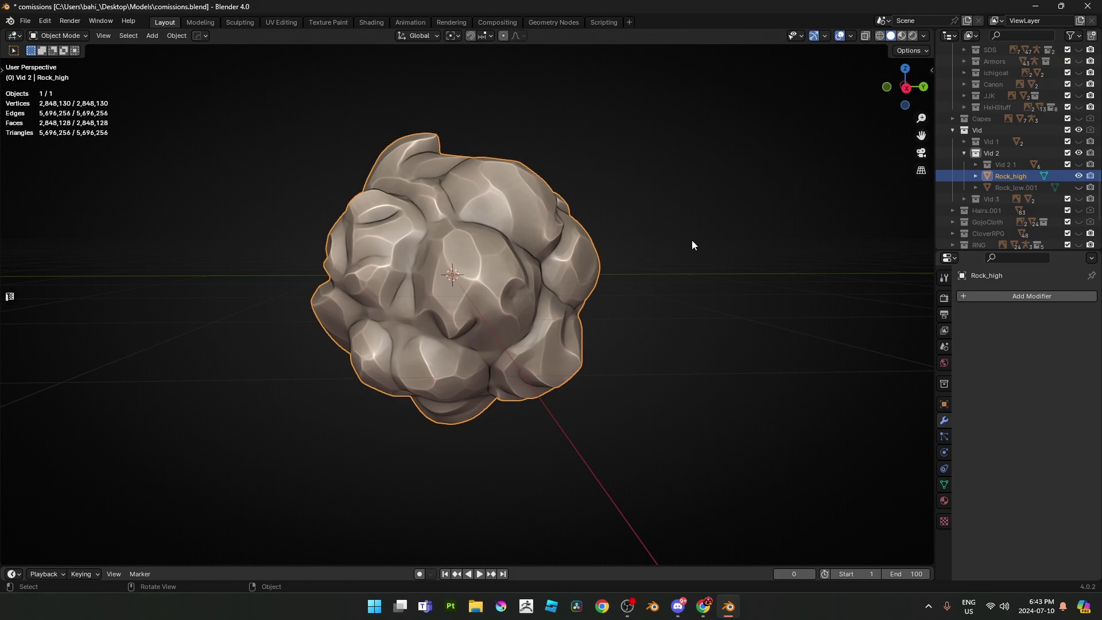
scroll(591, 231, "up", 5)
scroll(567, 247, "down", 5)
middle_click_drag(519, 231, 504, 254, "shift")
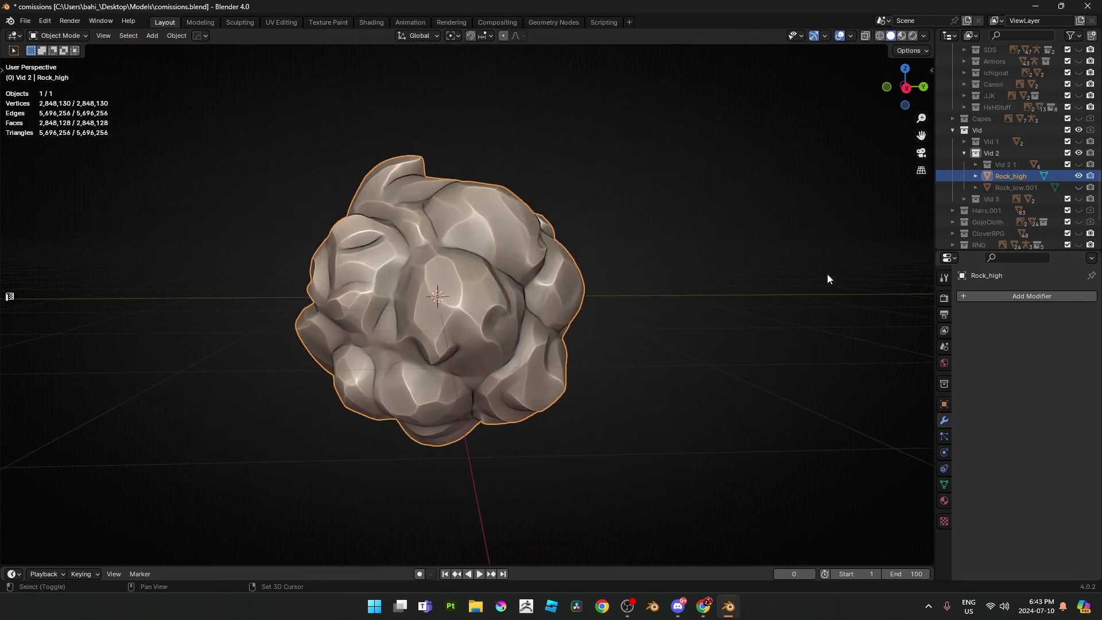
- Try a Decimate modifier with a ratio of 0.8852 on the high-poly rock, and undo it
left_click(1029, 299)
type("d")
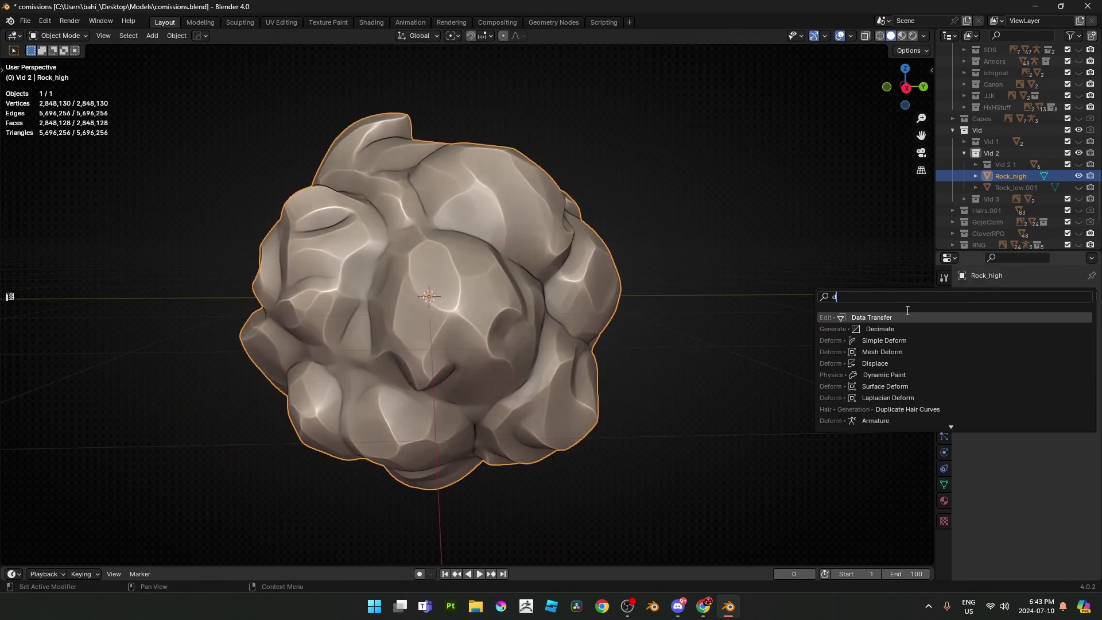
left_click(949, 327)
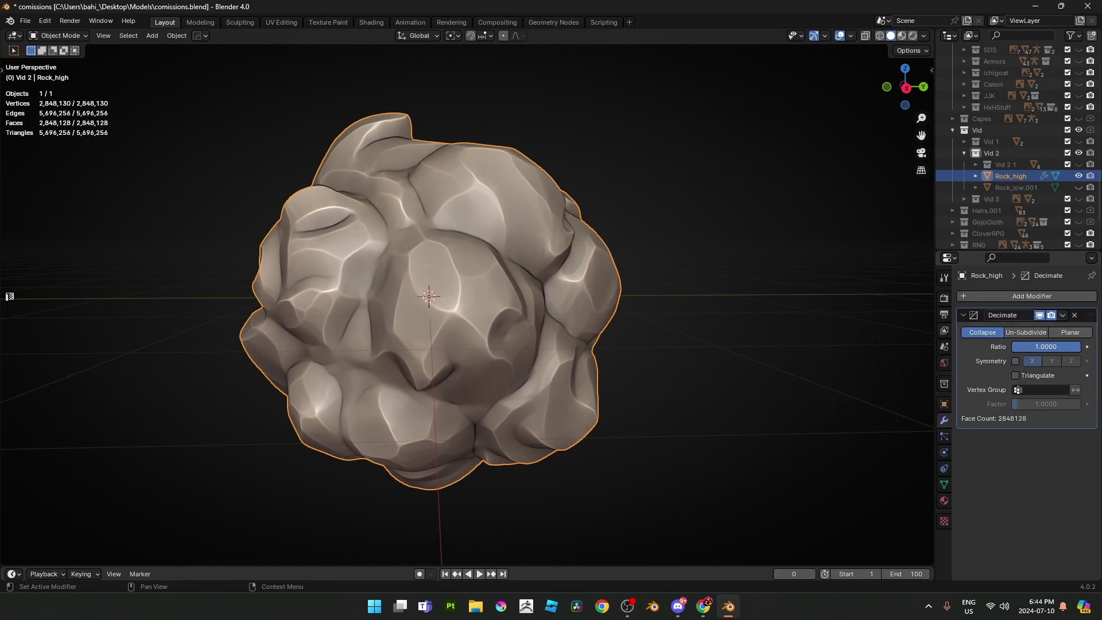
left_click_drag(1045, 346, 992, 350)
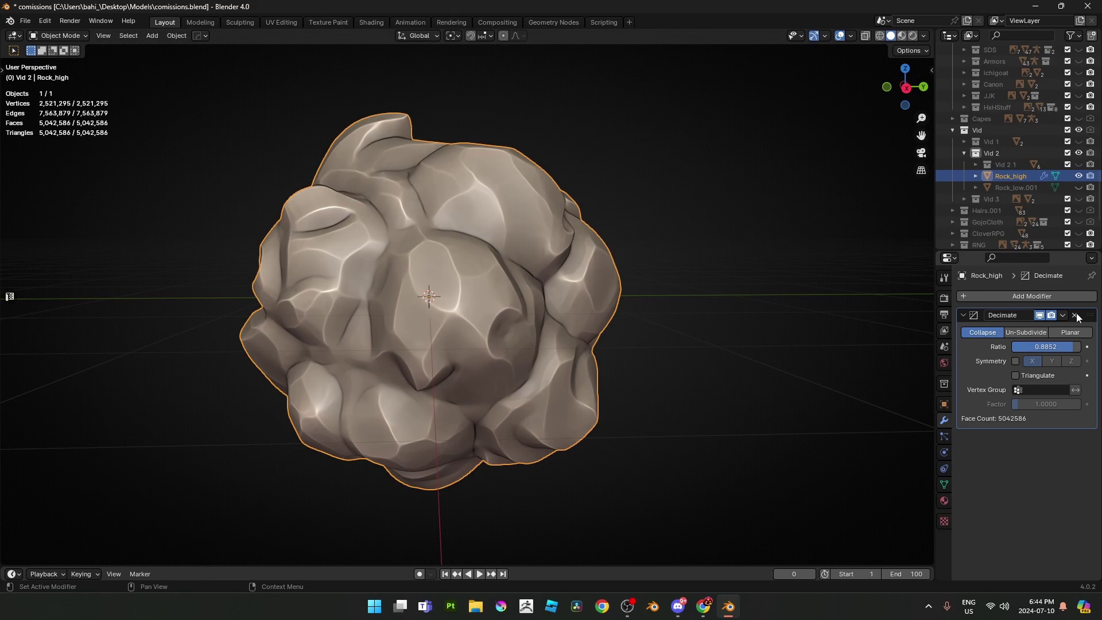
key("ctrl+z")
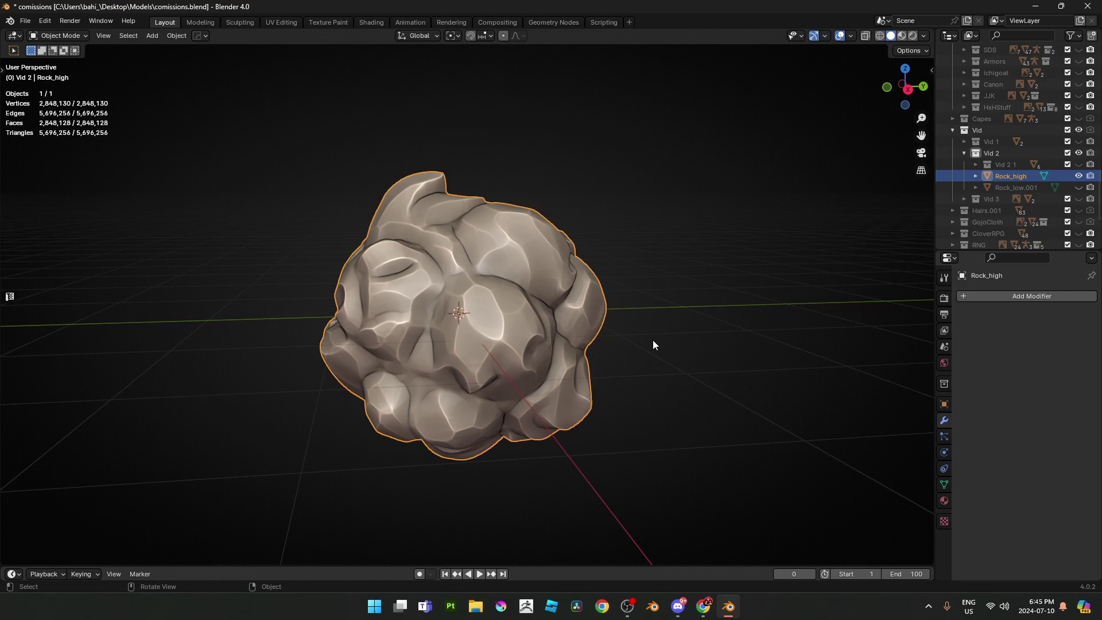
- Hide Rock_high, unhide Rock_low.001 and select the low-poly rock
scroll(653, 340, "up", 4)
scroll(683, 341, "down", 5)
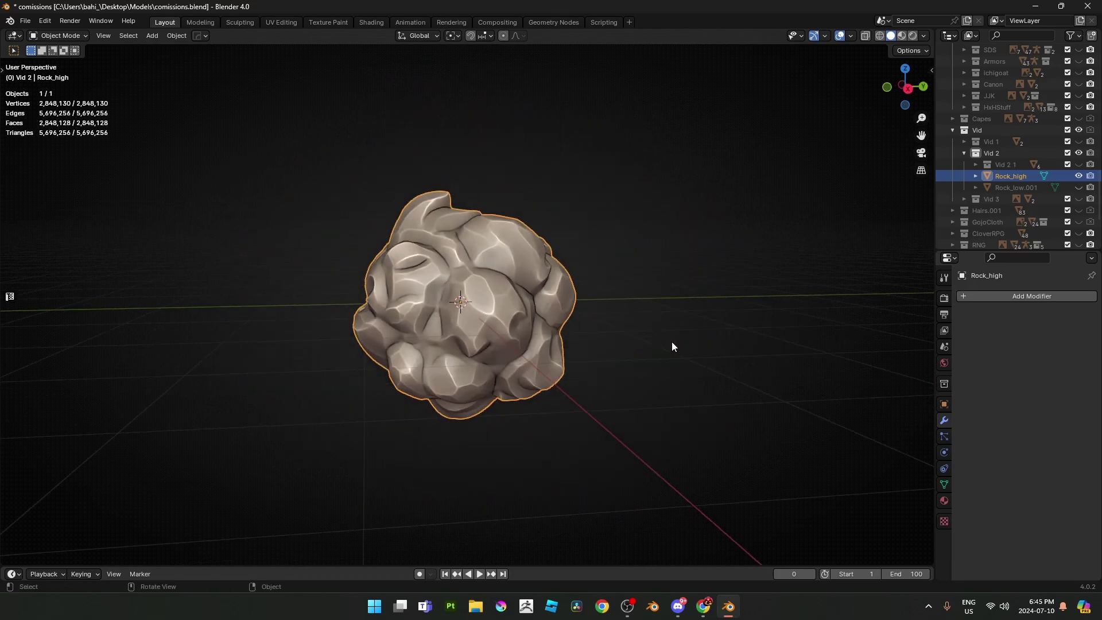
scroll(683, 339, "up", 2)
middle_click_drag(692, 336, 710, 322)
left_click(1078, 176)
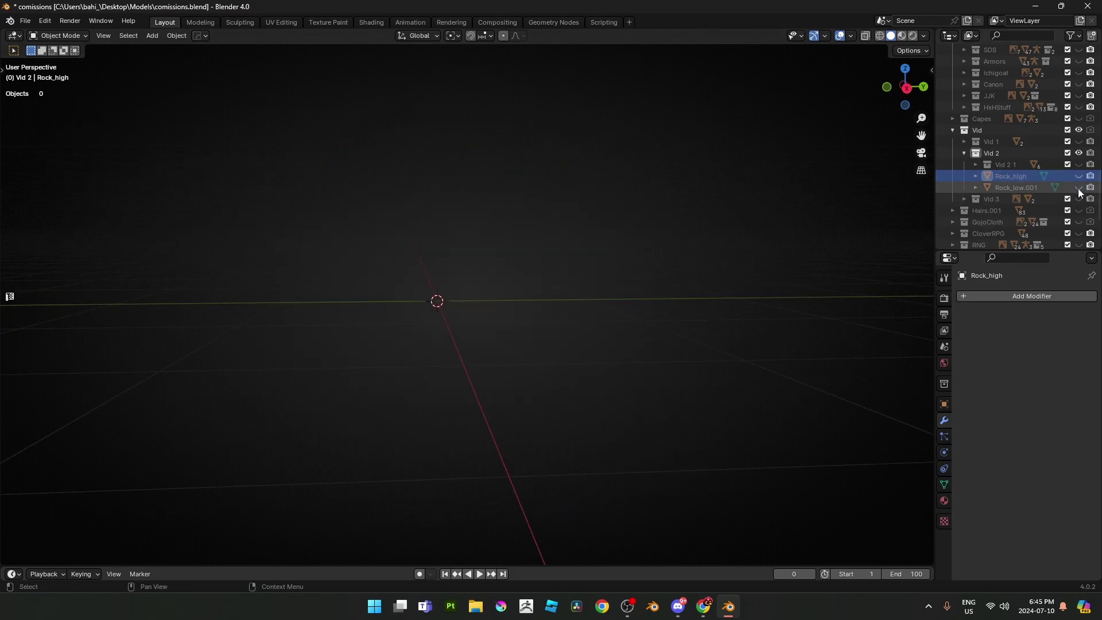
left_click(1078, 187)
scroll(413, 291, "down", 2)
left_click(442, 310)
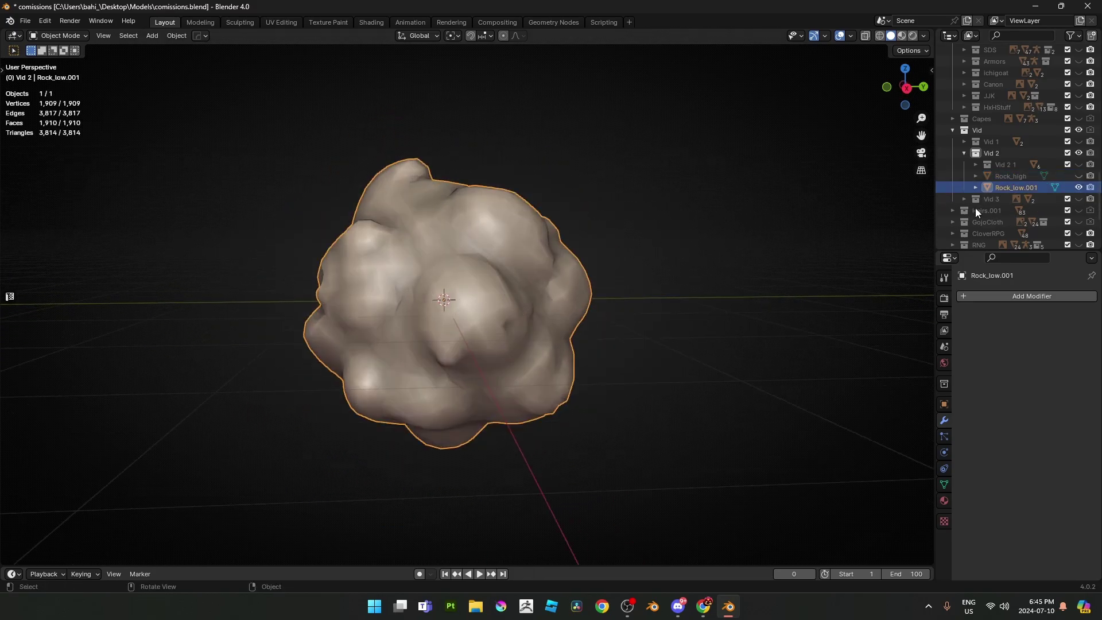
- Unhide Rock_high and compare the overlapping rocks by briefly shifting Rock_low.001, cancelling the move
left_click(1078, 176)
scroll(622, 318, "up", 5)
key("g")
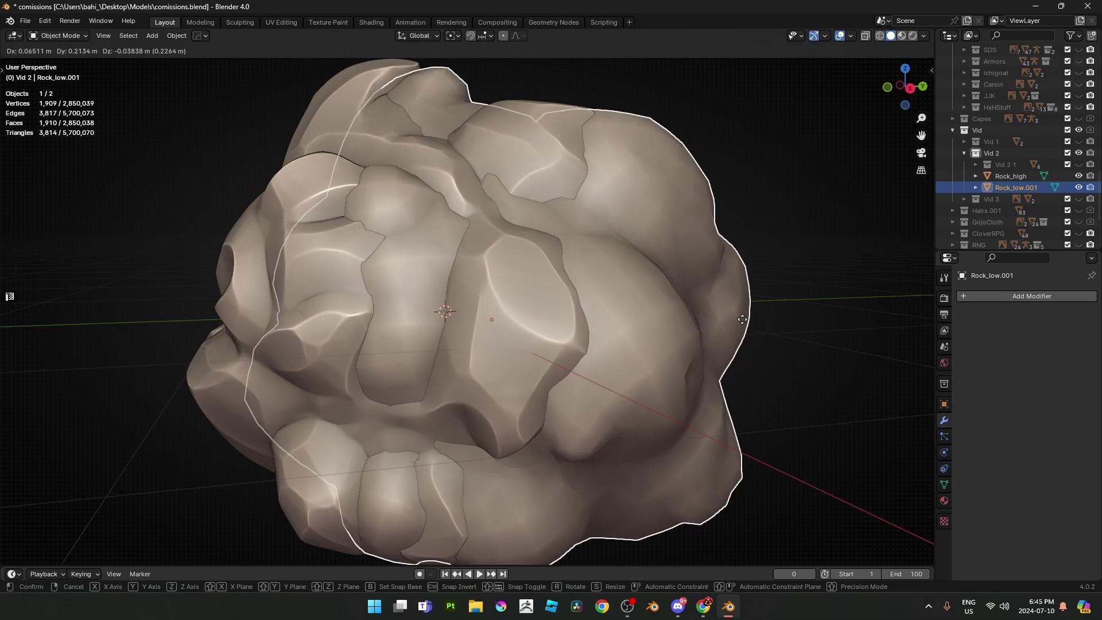
right_click(742, 319)
scroll(671, 317, "down", 3)
middle_click_drag(671, 317, 482, 86)
scroll(598, 323, "up", 3)
- Examine the low-poly rock's mesh topology in Edit Mode against the high-poly surface, and return to Object Mode
key("Tab")
scroll(603, 317, "down", 3)
left_click(503, 35)
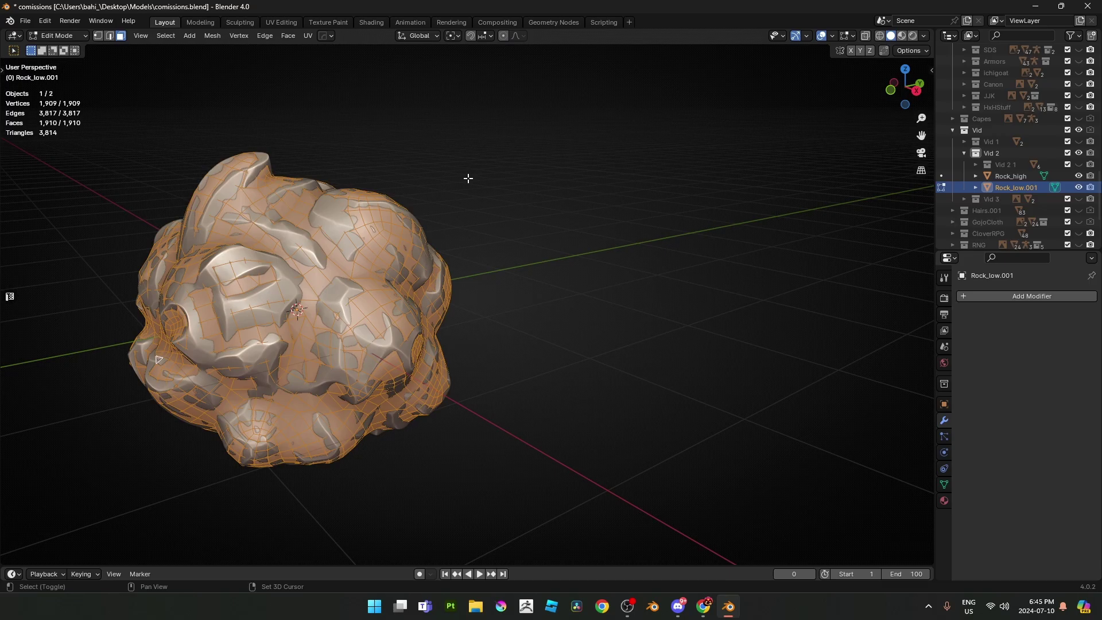
middle_click_drag(468, 179, 440, 298)
scroll(440, 298, "up", 2)
middle_click_drag(442, 262, 455, 213)
middle_click_drag(512, 236, 545, 324)
scroll(519, 282, "up", 2)
scroll(476, 299, "down", 1, "alt")
scroll(476, 298, "down", 4)
key("Tab")
- Compare how the two rocks overlap, selecting the high-poly rock and the low-poly rock in turn
middle_click_drag(462, 304, 756, 319)
scroll(458, 257, "down", 2)
scroll(458, 257, "up", 3)
key("g")
right_click(439, 266)
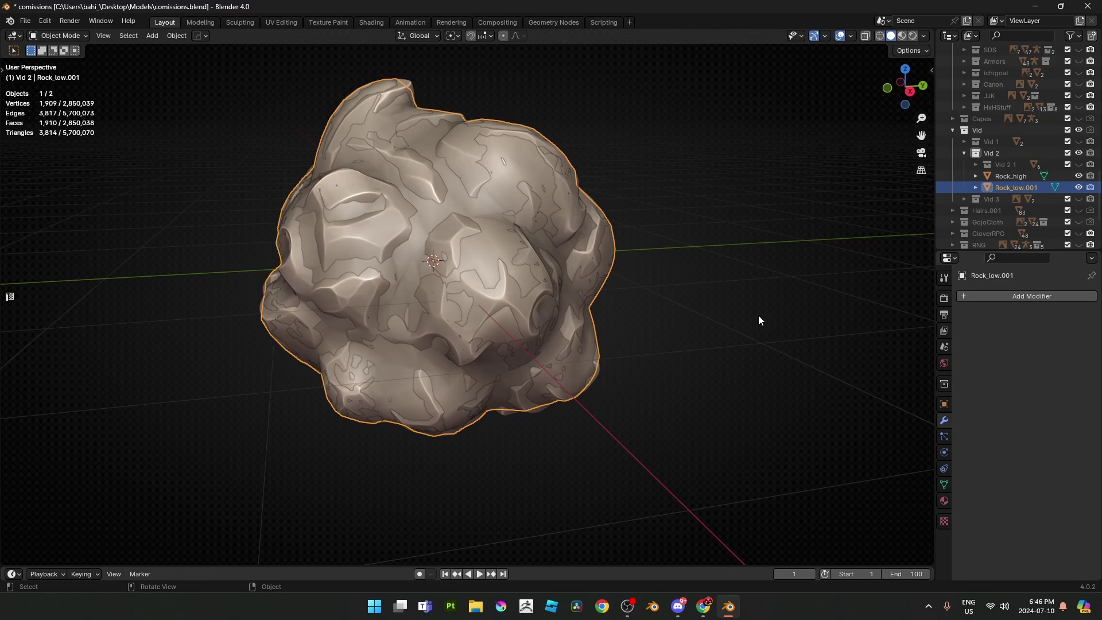
middle_click_drag(759, 319, 415, 281)
left_click(428, 266)
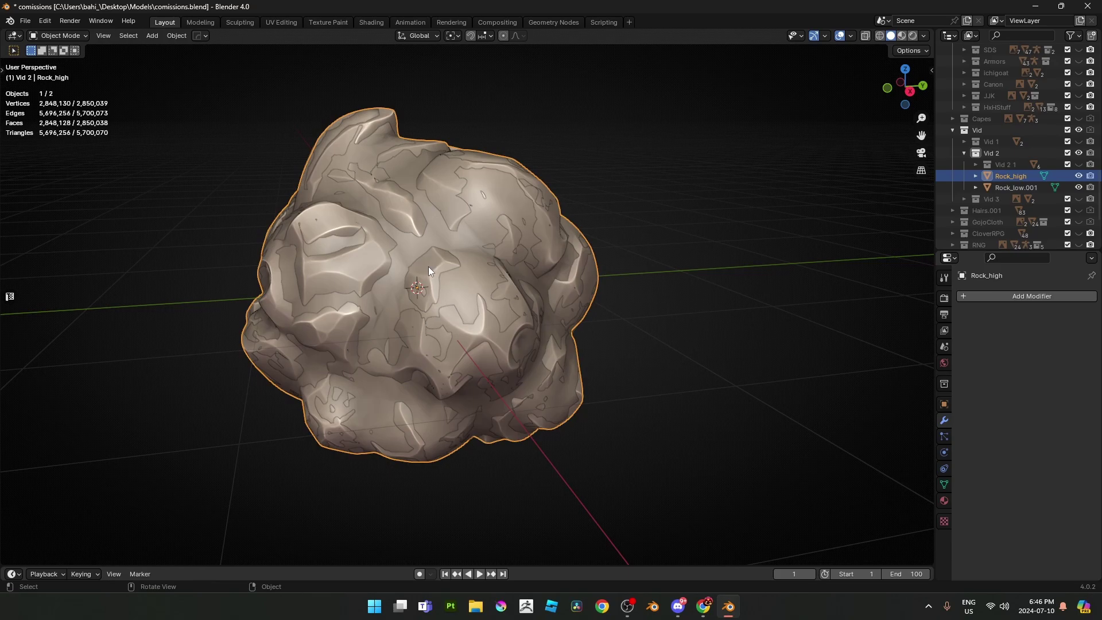
left_click(474, 280)
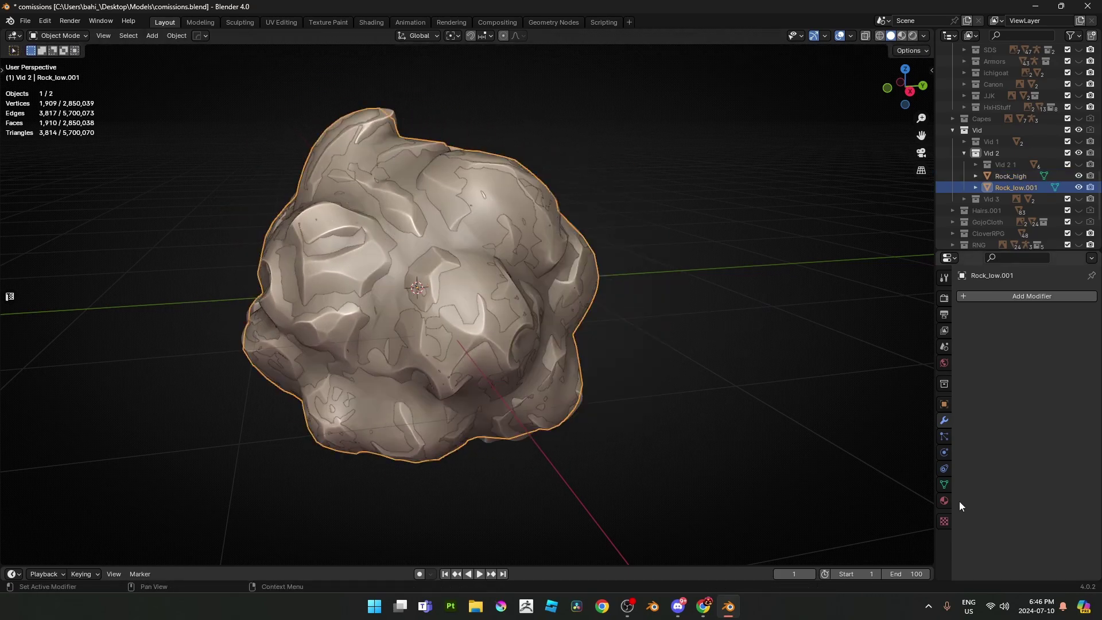
- Rename the low-poly rock's material to bigrock, cancelling the trial moves of the rock
left_click(944, 501)
key("g")
right_click(766, 331)
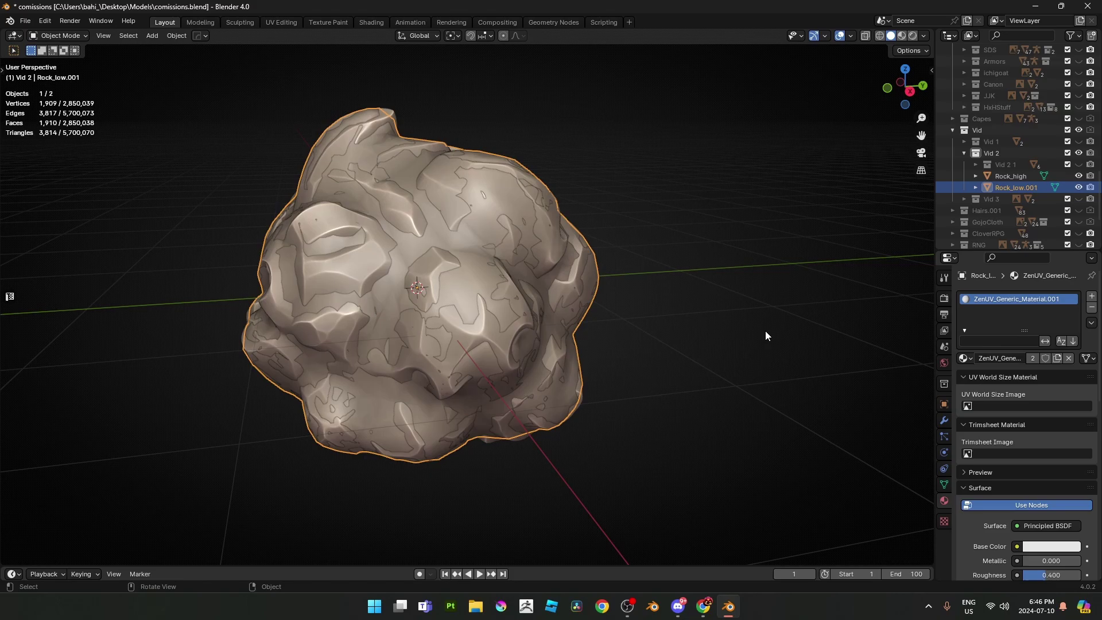
key("g")
right_click(677, 298)
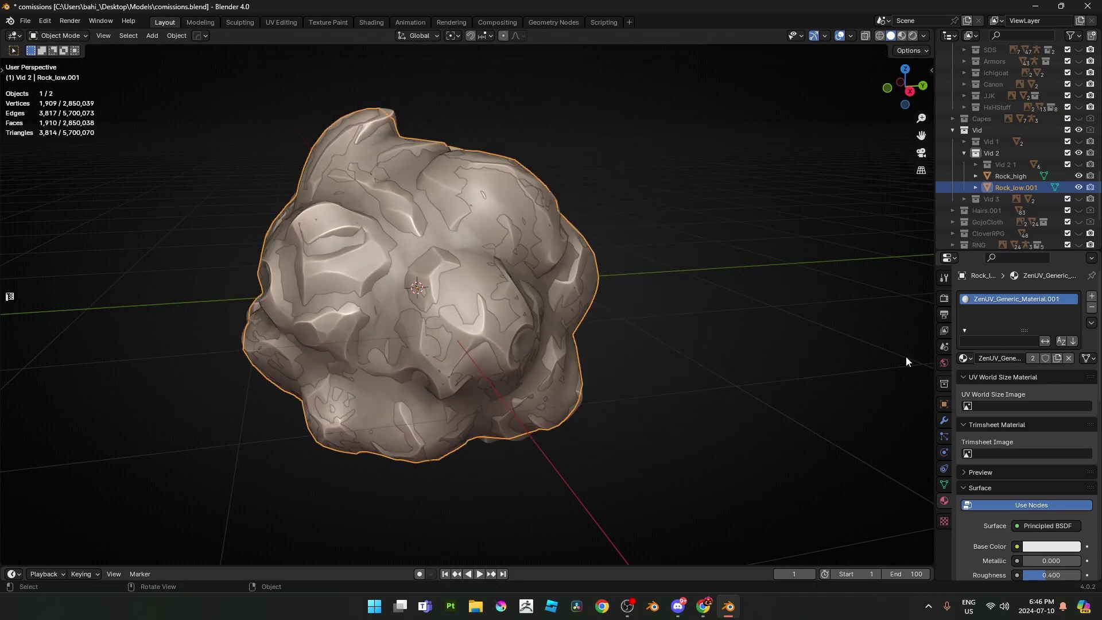
left_click(1007, 359)
middle_click_drag(632, 284, 628, 301, "shift")
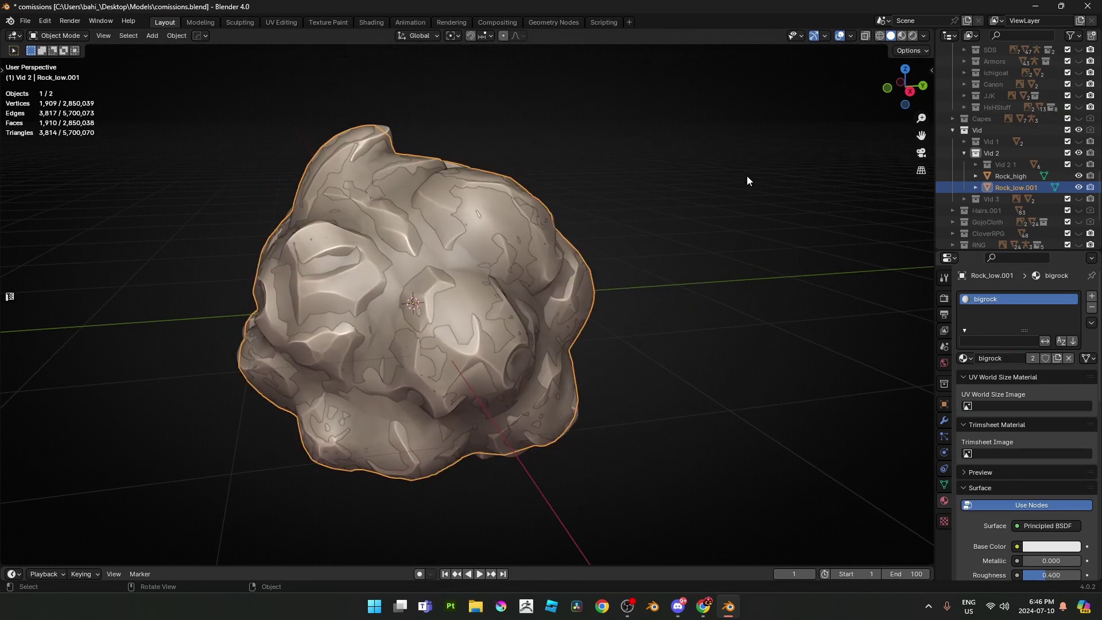
key("g")
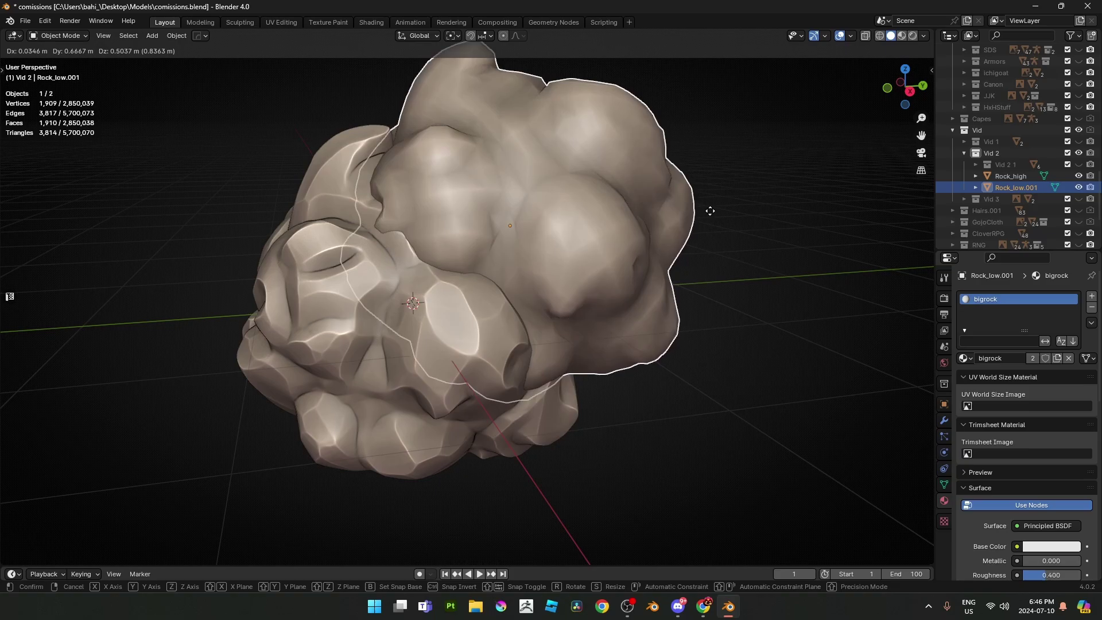
right_click(689, 226)
- Examine the low-poly rock's unwrapped UV layout in the UV Editing workspace with all faces selected
left_click(287, 25)
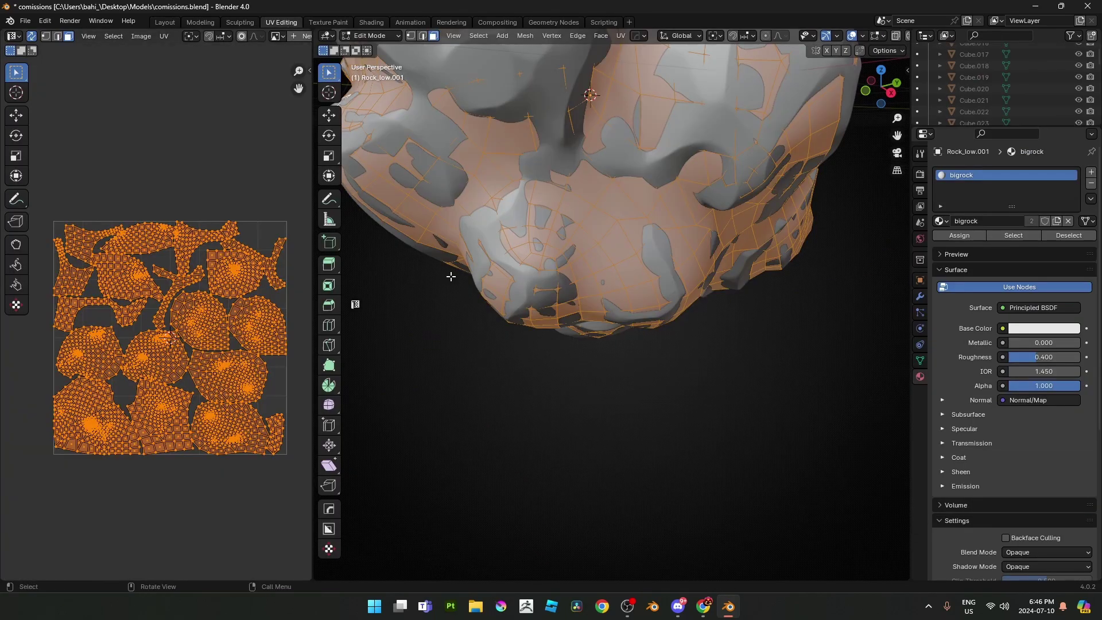
middle_click_drag(548, 172, 614, 352, "shift")
scroll(615, 352, "down", 4)
scroll(189, 314, "up", 4)
key("alt+a")
scroll(209, 311, "down", 4)
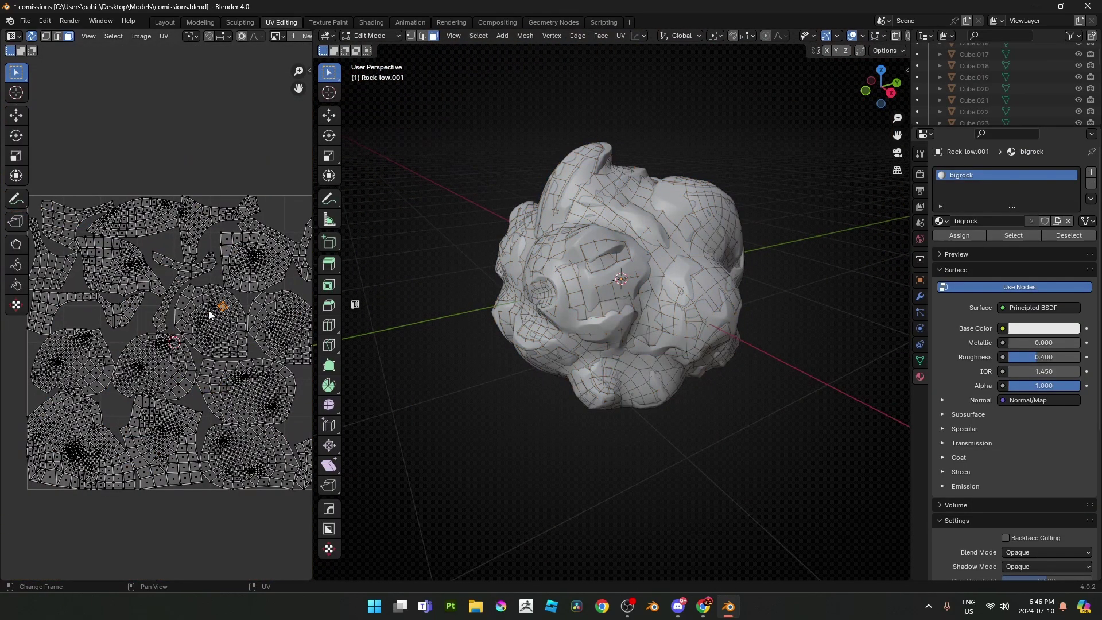
middle_click_drag(516, 304, 608, 304)
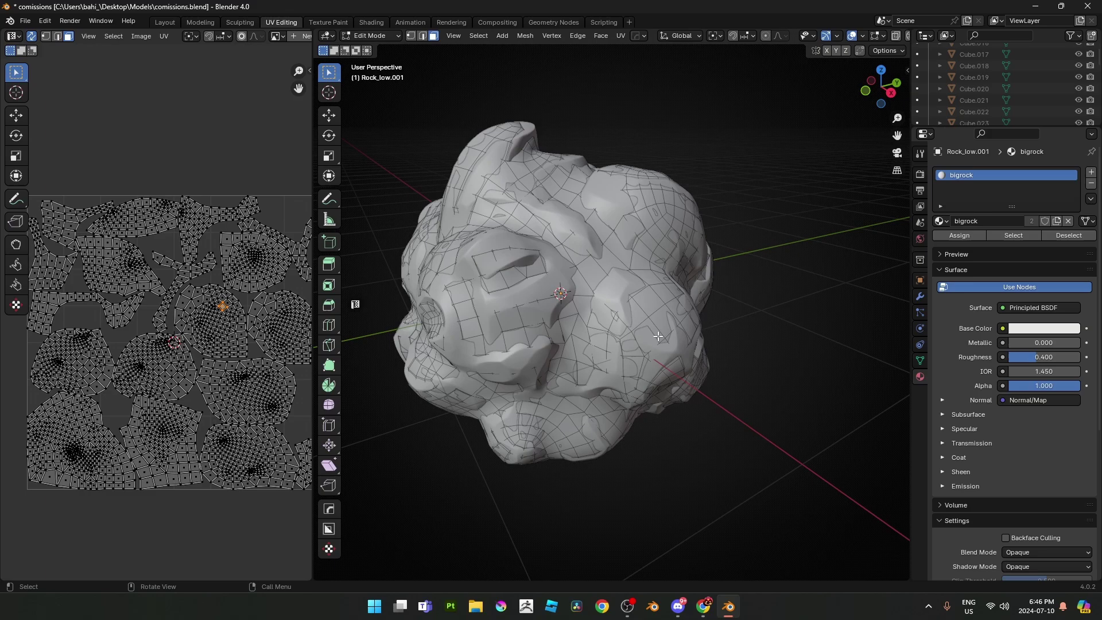
key("a")
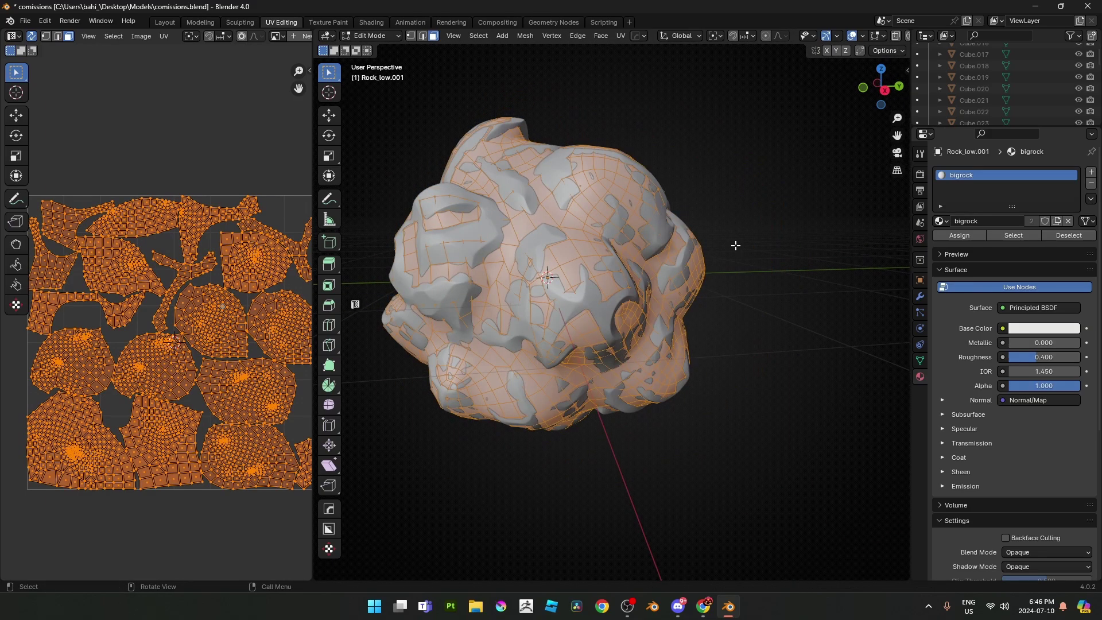
- Check the material slots of Rock_high in Object Mode, cancel its trial move, and return to the Layout workspace
key("Tab")
left_click(597, 298)
key("g")
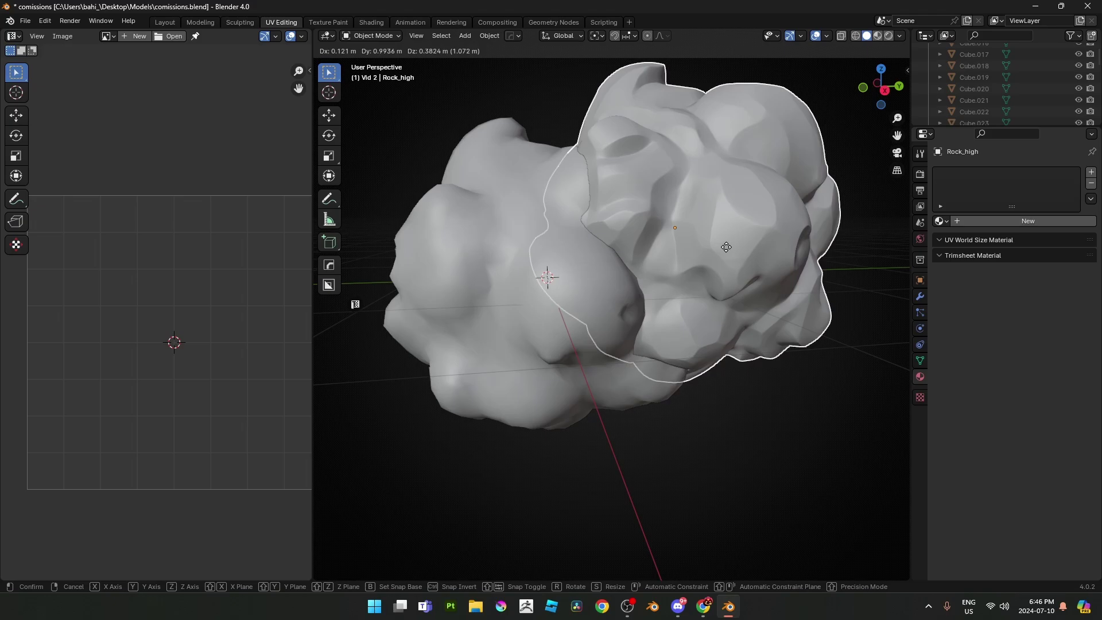
key("Escape")
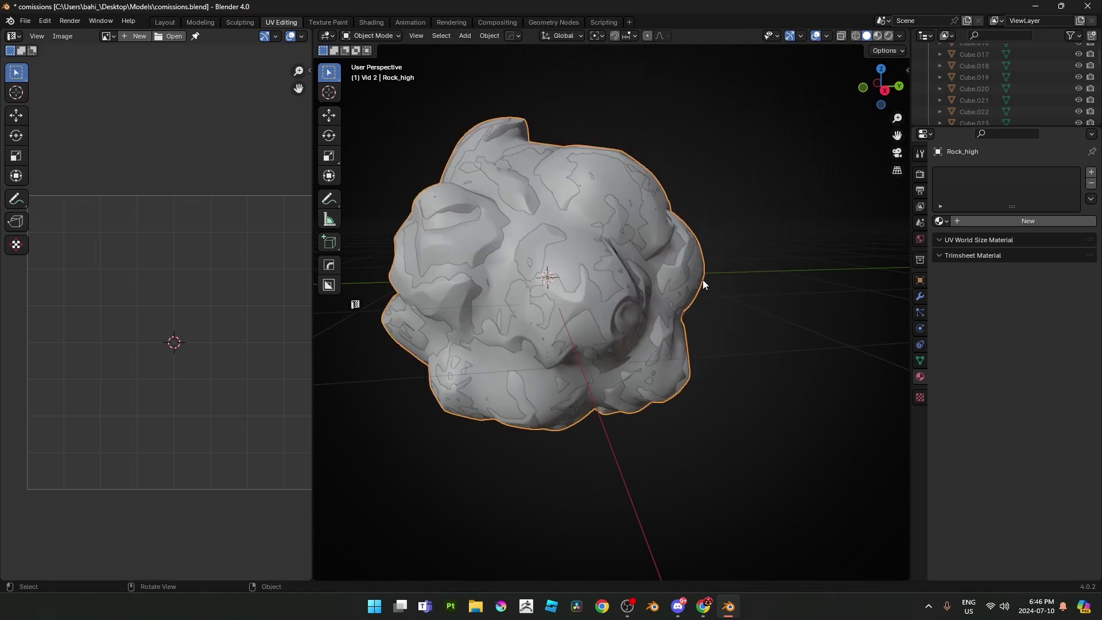
left_click(164, 22)
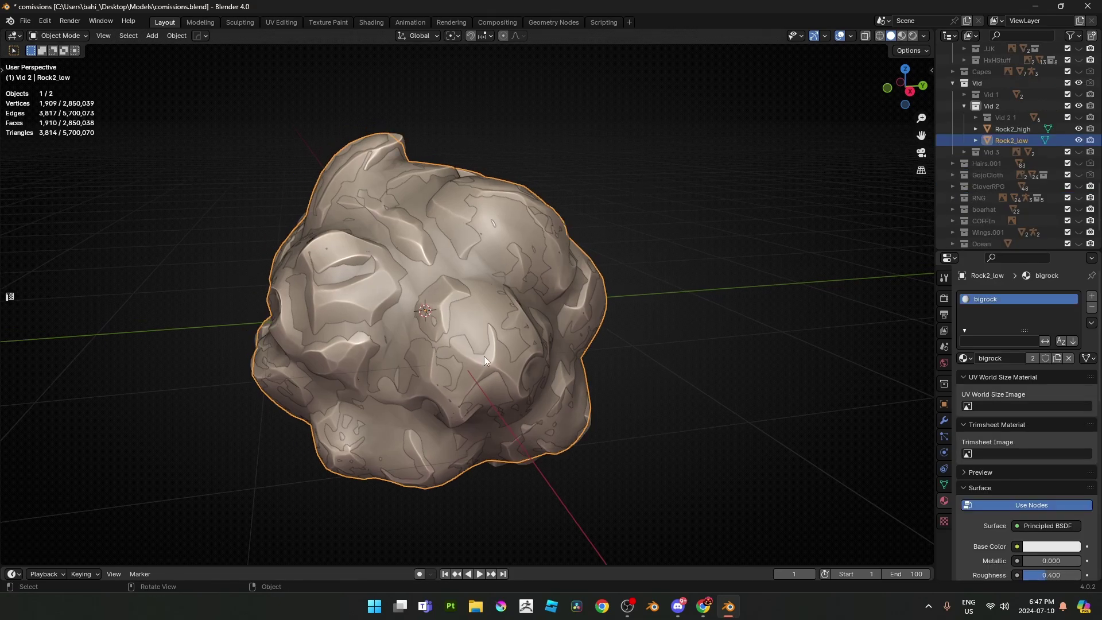
- Select Rock2_high and Rock2_low in turn and compare them with a trial move of the low-poly rock
left_click(477, 305)
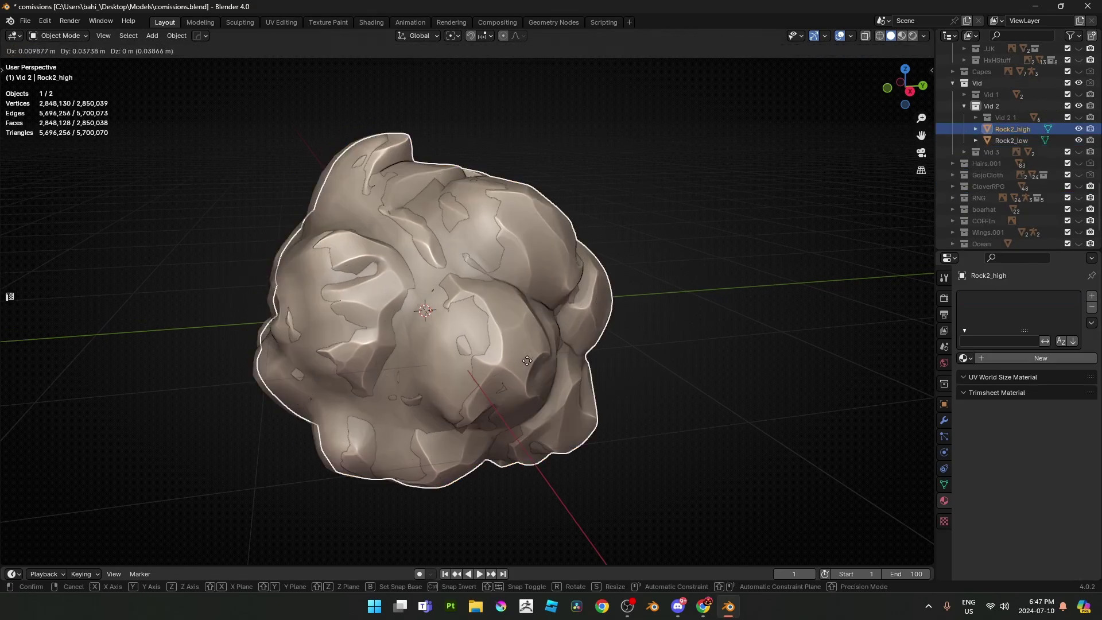
left_click(478, 307)
key("g")
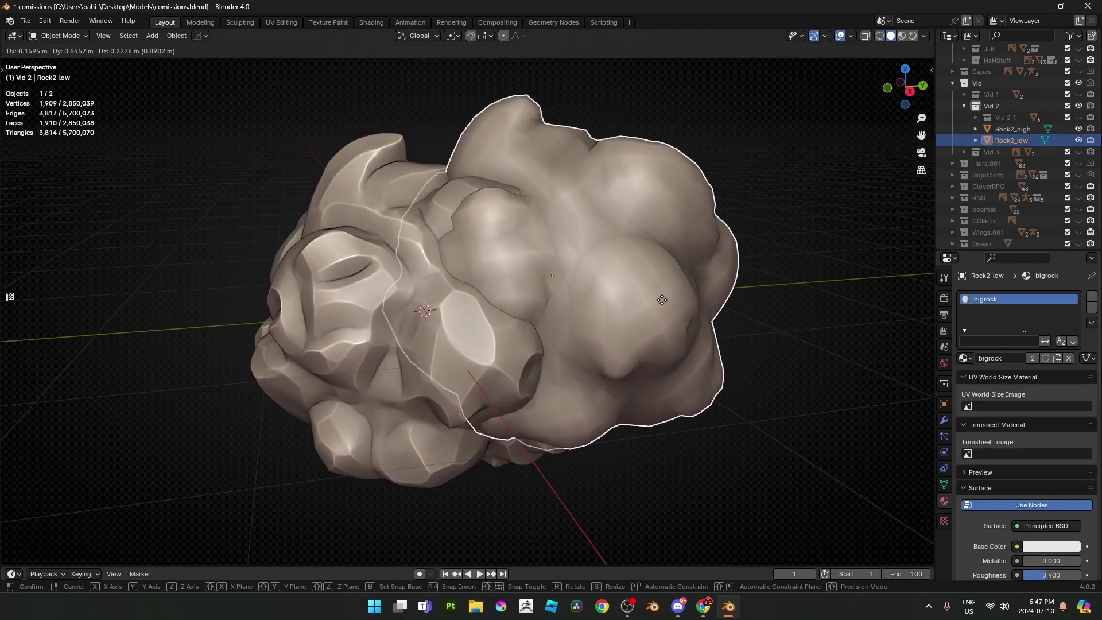
right_click(662, 299)
middle_click_drag(457, 304, 436, 263, "shift")
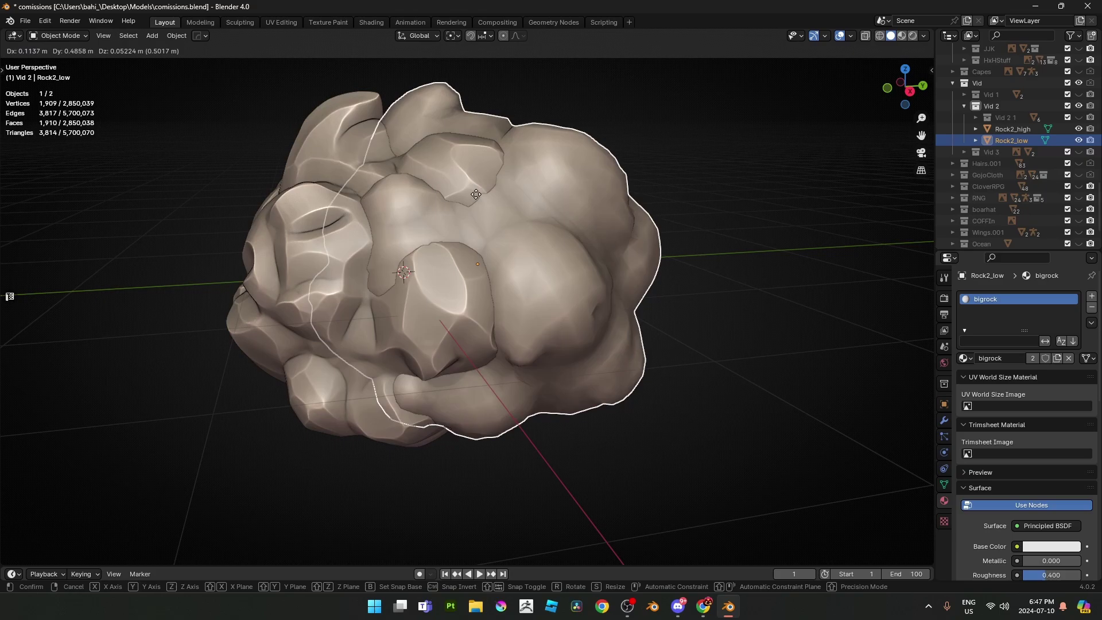
- Check the modifiers of Rock2_low and compare it with the high-poly rock through a cancelled trial move
left_click(944, 420)
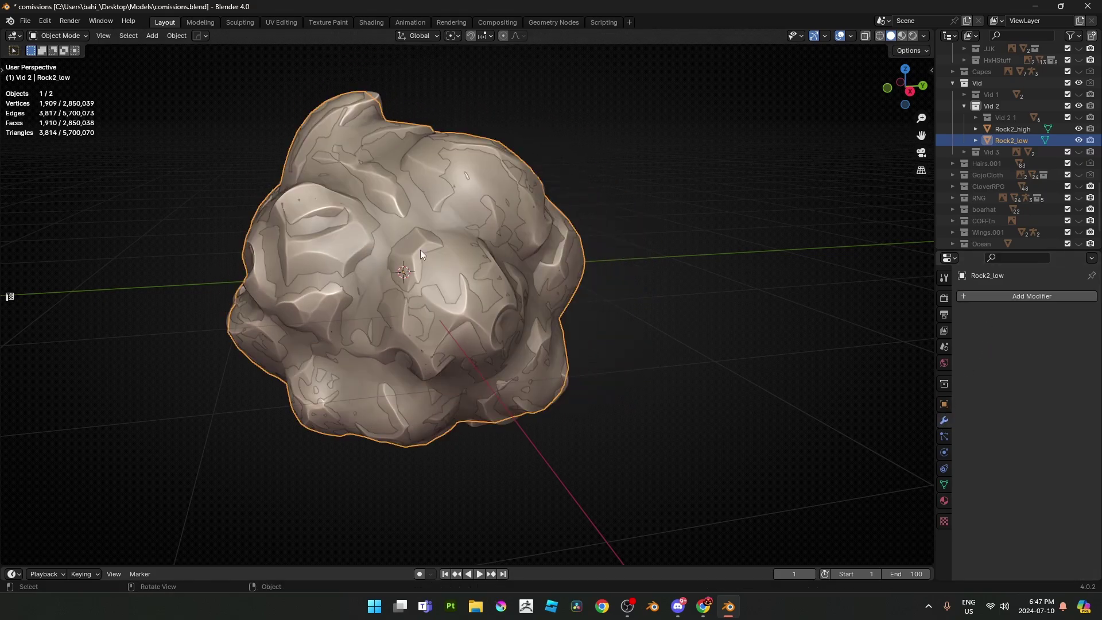
middle_click_drag(420, 250, 432, 253, "shift")
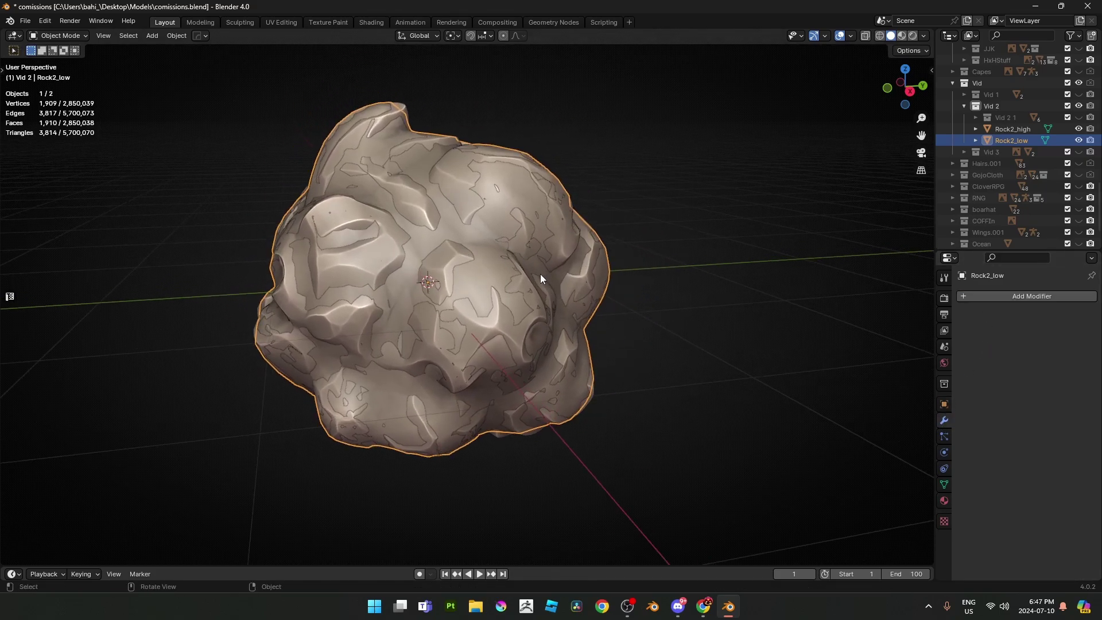
middle_click_drag(540, 274, 528, 275, "shift")
scroll(523, 275, "down", 1)
key("g")
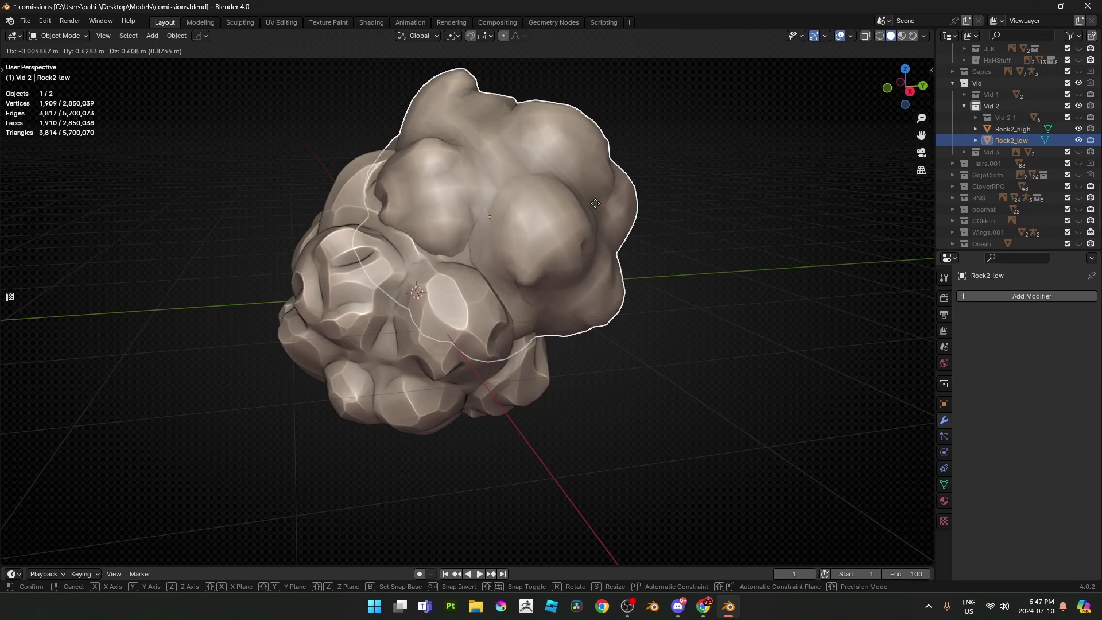
key("Escape")
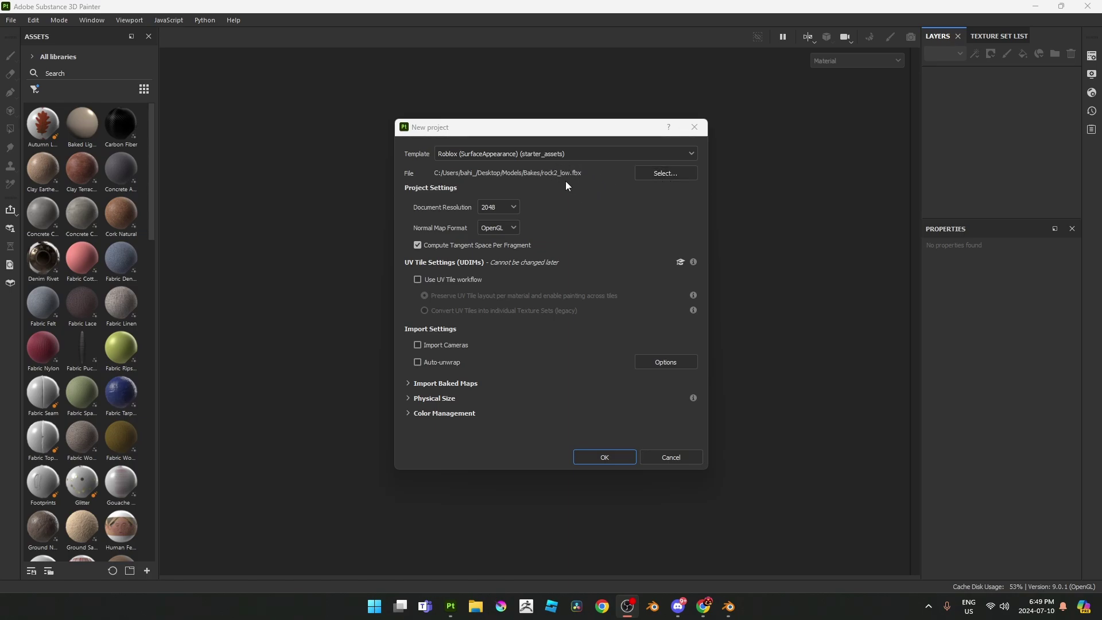
- In Adobe Substance 3D Painter, create a Roblox (SurfaceAppearance) project from rock2_low.fbx at 2048 resolution with OpenGL normals
left_click(604, 457)
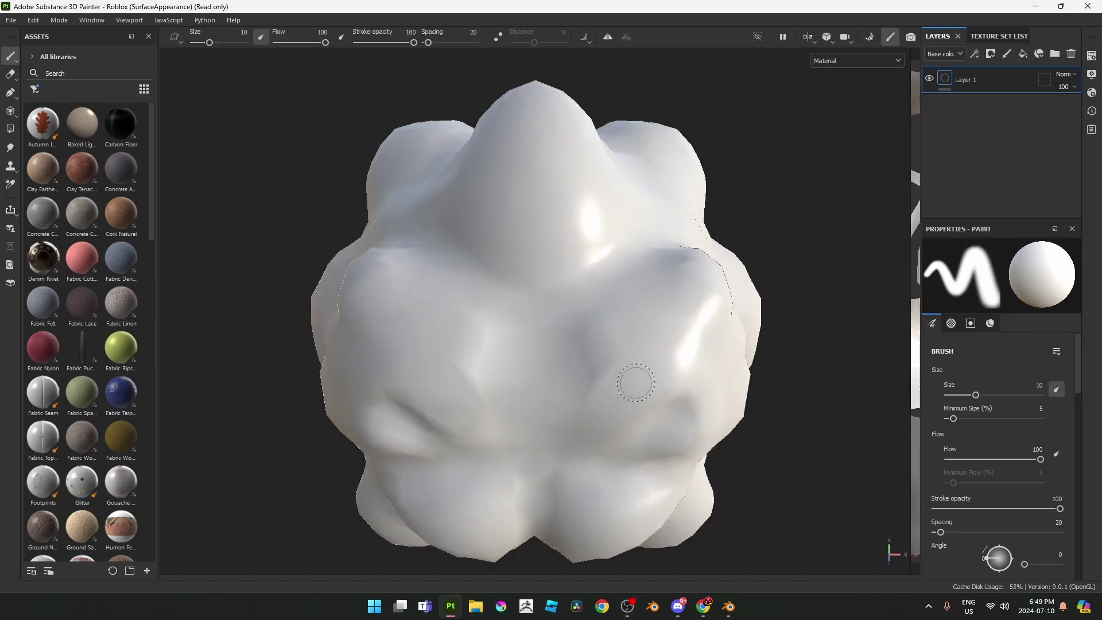
scroll(635, 381, "down", 3)
mouse_move(653, 319)
left_mouse_down("alt")
mouse_move(735, 298)
mouse_move(467, 204)
mouse_move(523, 256)
mouse_move(814, 265)
mouse_move(583, 253)
mouse_move(526, 265)
mouse_move(789, 288)
mouse_move(681, 285)
mouse_move(720, 268)
mouse_move(645, 310)
mouse_move(742, 307)
left_mouse_up("alt")
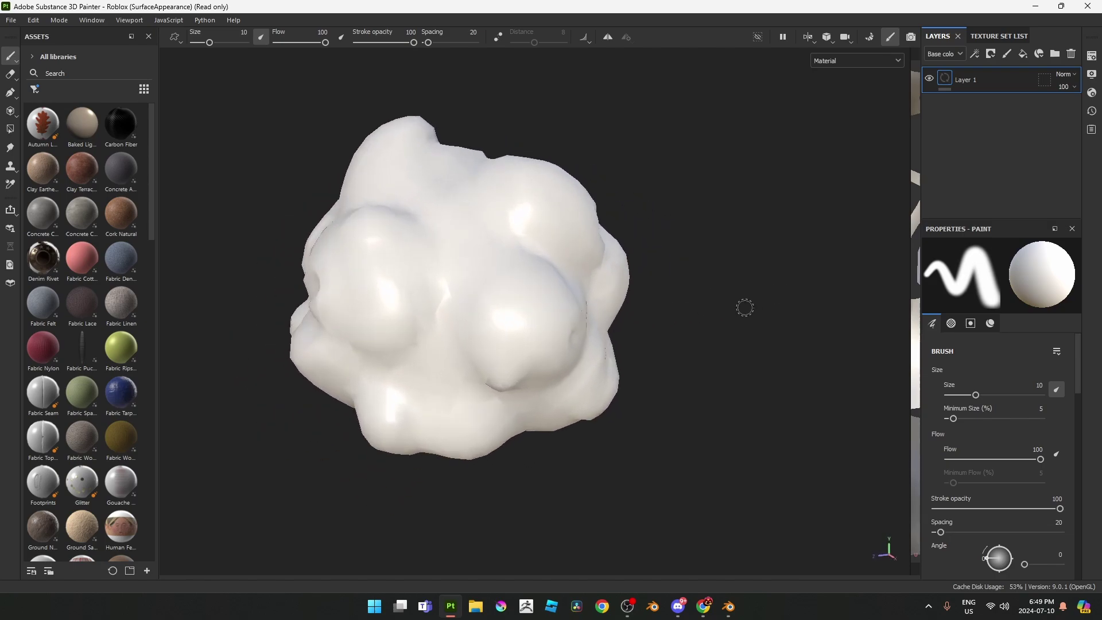
- Enter baking mode, set the output size to 4096 and load rock2_high.fbx as the high-definition mesh
left_click(871, 38)
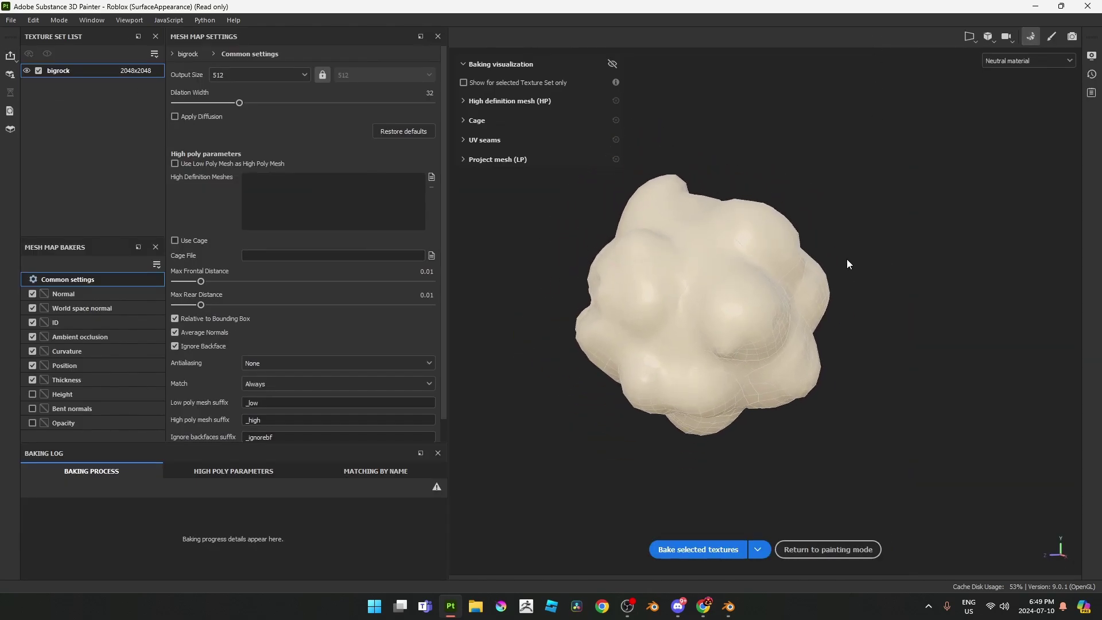
left_click(258, 75)
left_click(239, 171)
left_click(430, 176)
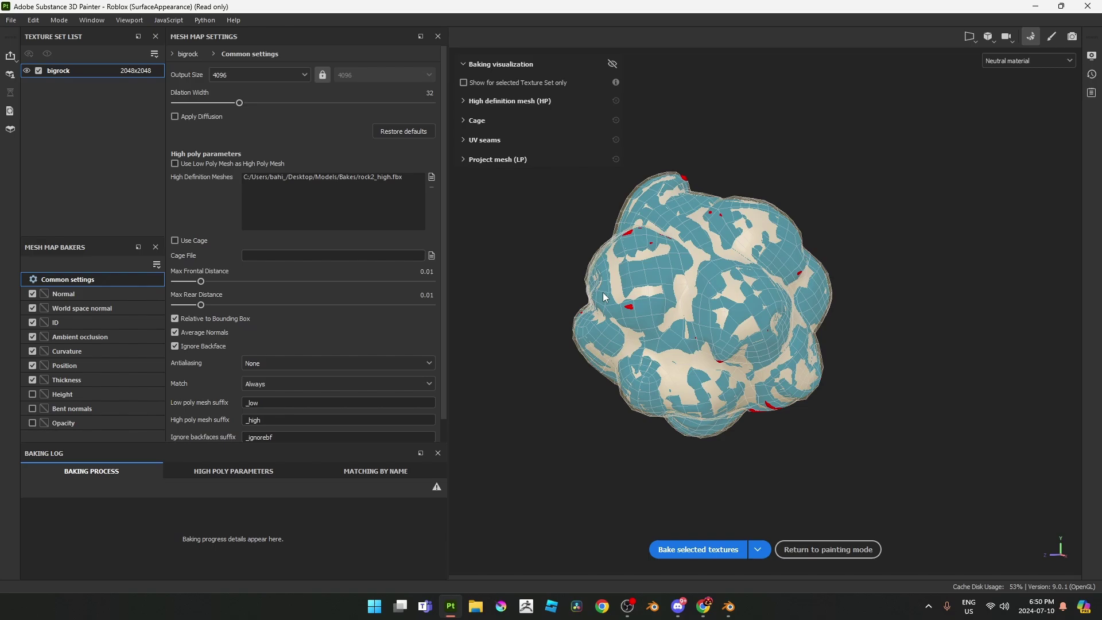
- Set the bake's max frontal distance to 0.0207 and max rear distance to 0.0147
left_click_drag(605, 297, 956, 402, "alt")
scroll(604, 290, "up", 3)
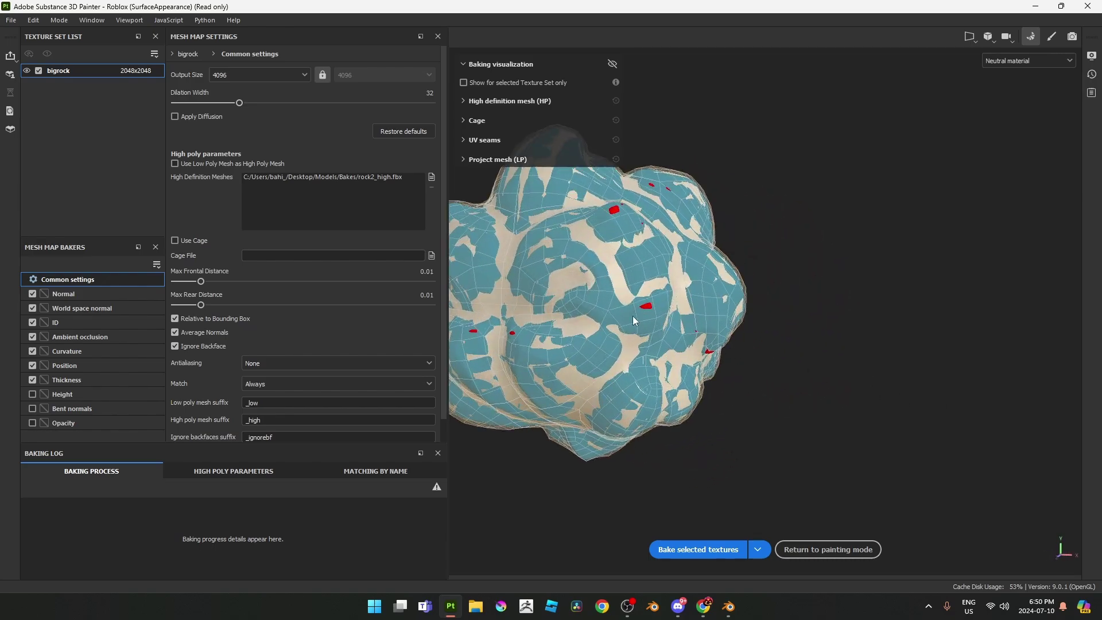
left_click_drag(855, 329, 838, 343, "alt")
left_click_drag(871, 291, 879, 308, "alt")
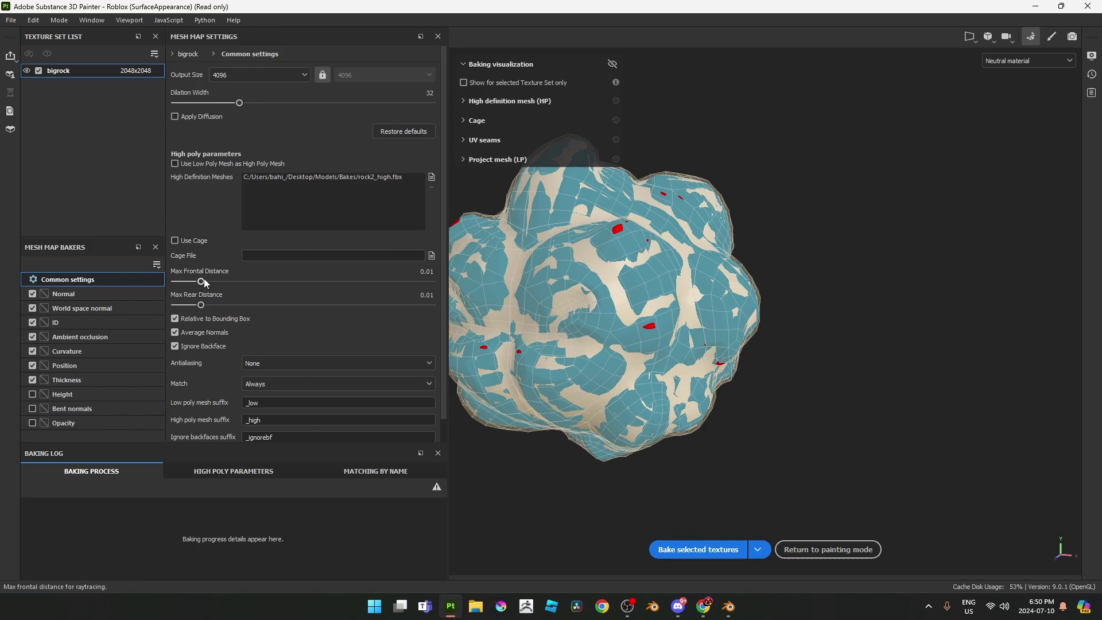
left_click_drag(201, 281, 212, 282)
mouse_move(787, 348)
left_mouse_down("alt")
mouse_move(586, 339)
mouse_move(539, 359)
mouse_move(844, 327)
mouse_move(802, 374)
mouse_move(795, 322)
mouse_move(782, 356)
mouse_move(780, 316)
mouse_move(826, 362)
mouse_move(782, 351)
left_mouse_up("alt")
left_click_drag(201, 305, 207, 305)
left_click_drag(918, 356, 922, 331, "alt")
left_click_drag(571, 316, 716, 334, "alt")
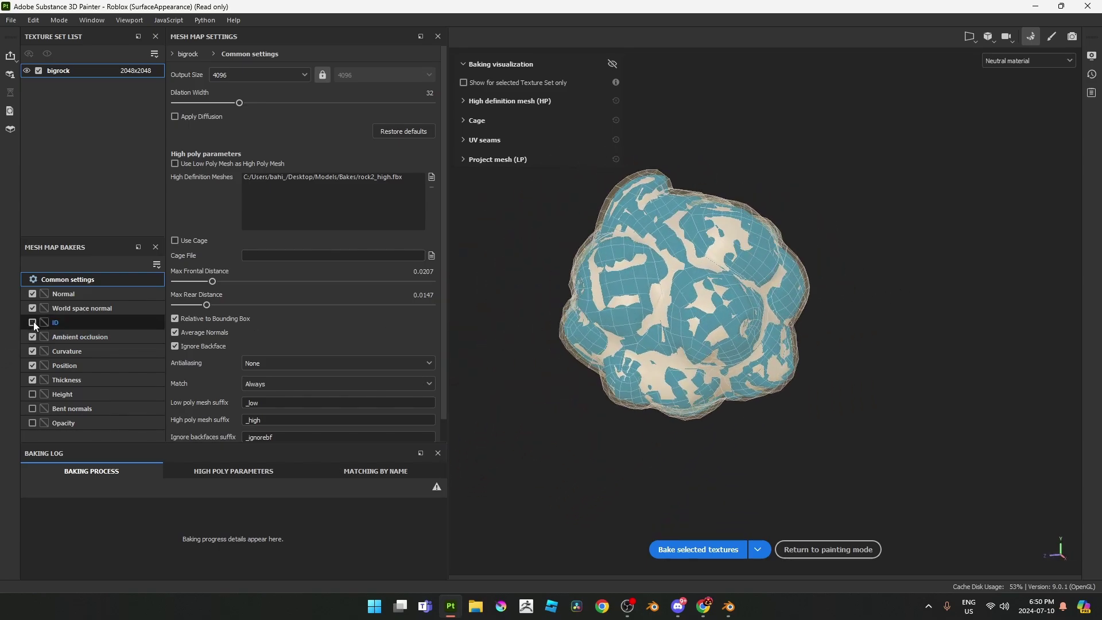
- Exclude the ID and World space normal maps from the bake and return to the common settings
left_click(30, 312)
left_click(29, 311)
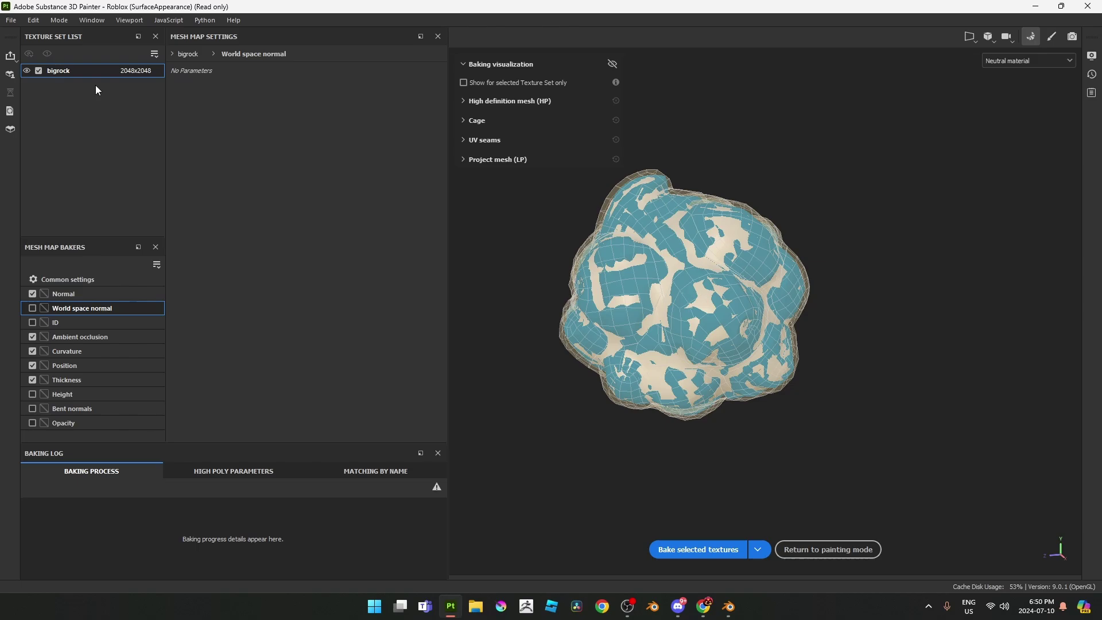
left_click(63, 279)
left_click_drag(899, 341, 857, 378, "alt")
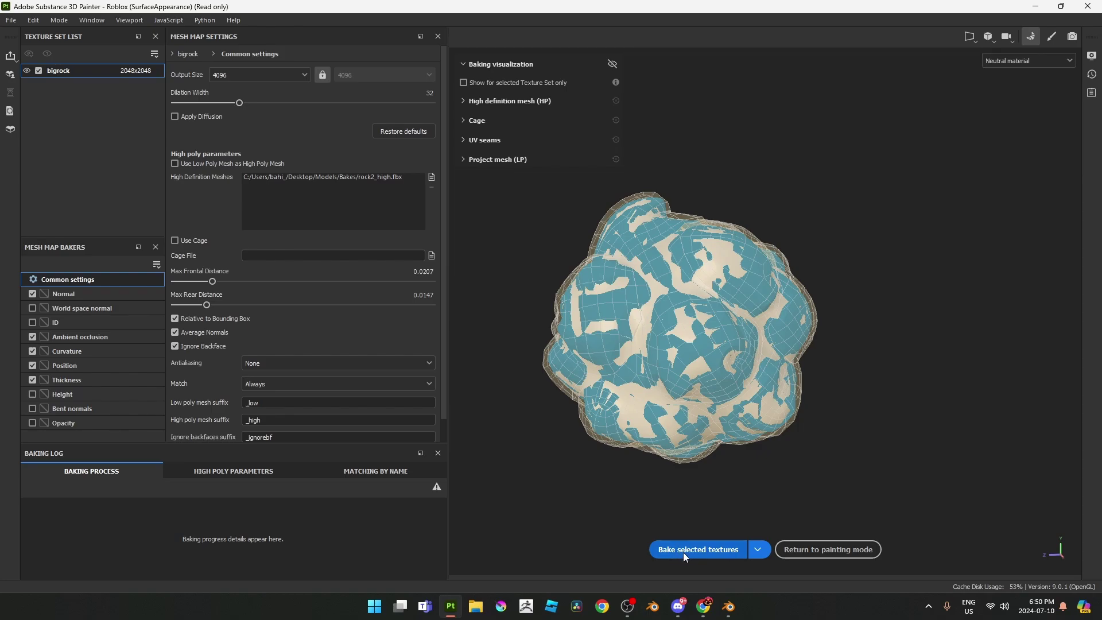
- Review the common bake settings, bake the selected textures for bigrock and return to painting mode
scroll(204, 351, "down", 1)
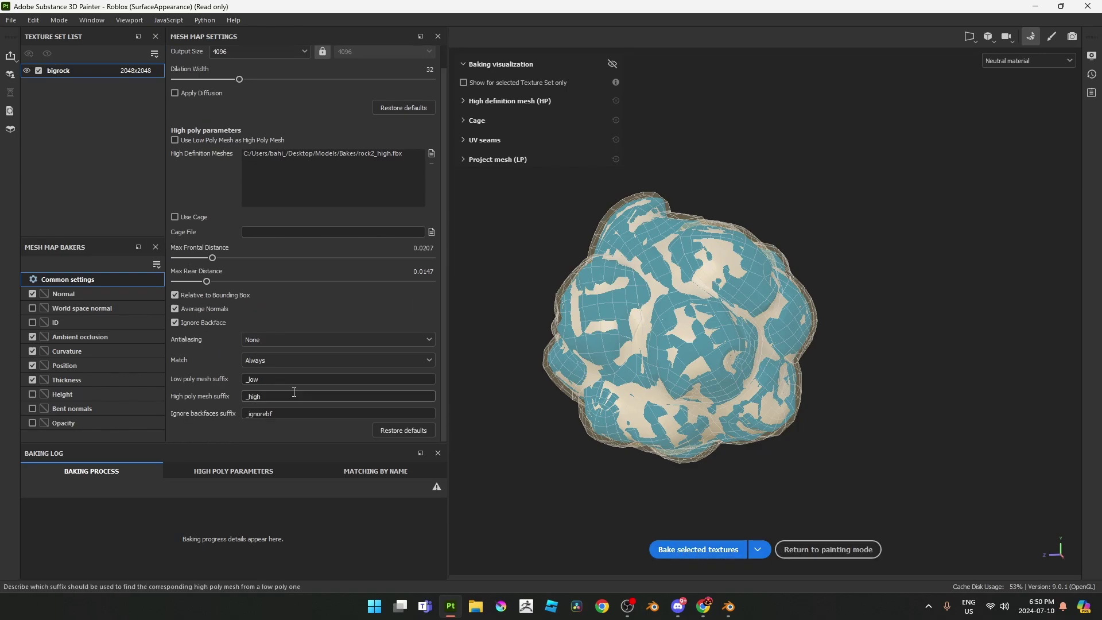
scroll(260, 368, "up", 1)
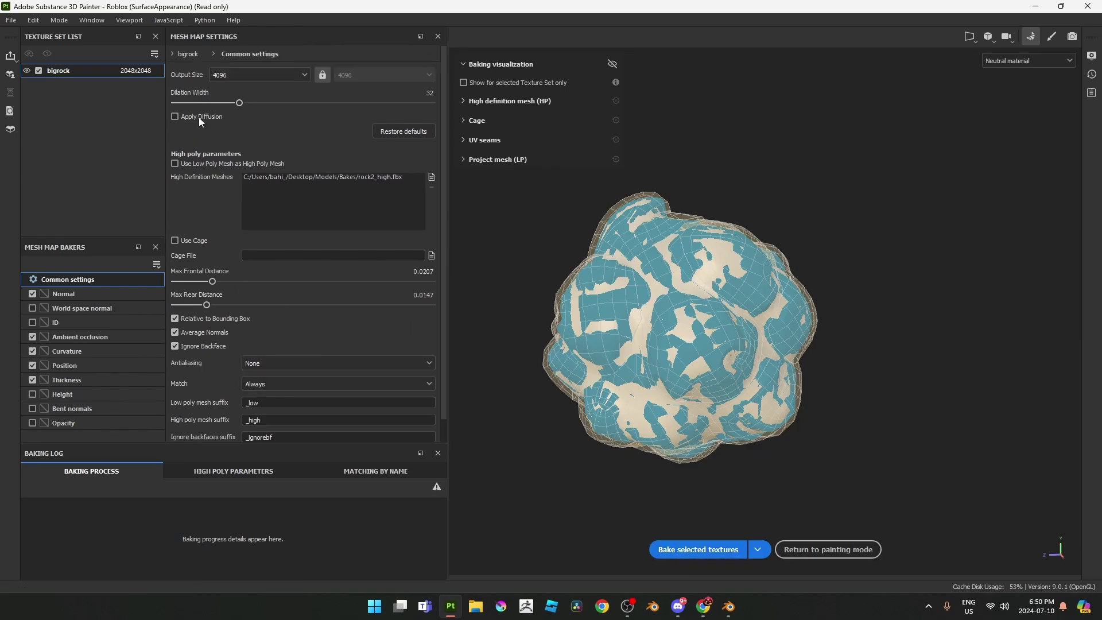
scroll(229, 315, "down", 1)
scroll(231, 316, "up", 1)
scroll(233, 325, "down", 1)
scroll(237, 252, "up", 1)
scroll(356, 223, "down", 1)
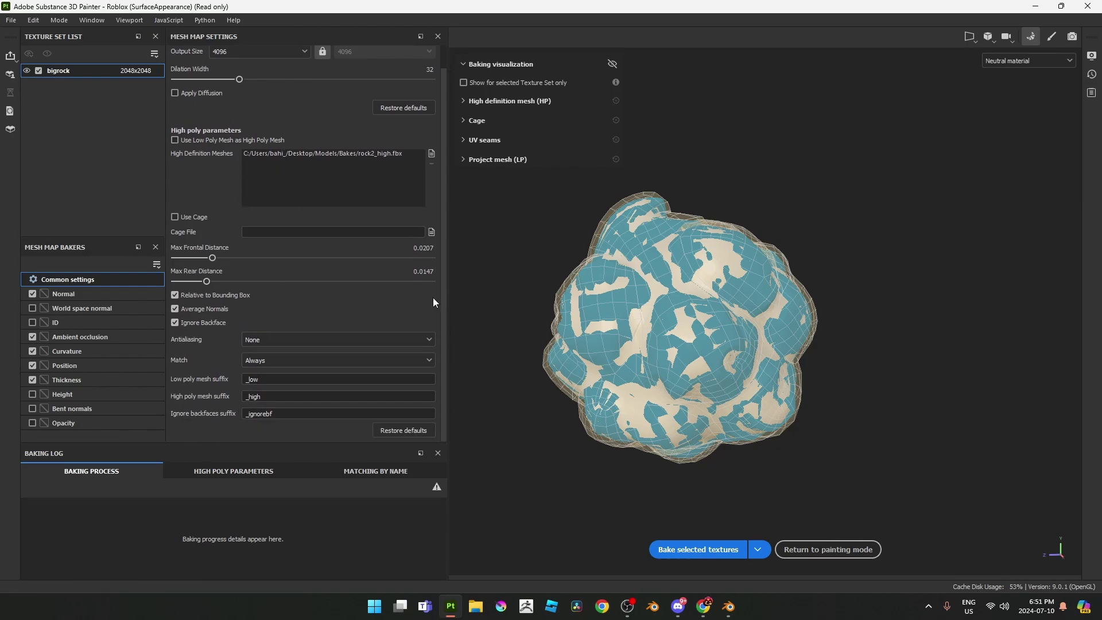
left_click(694, 548)
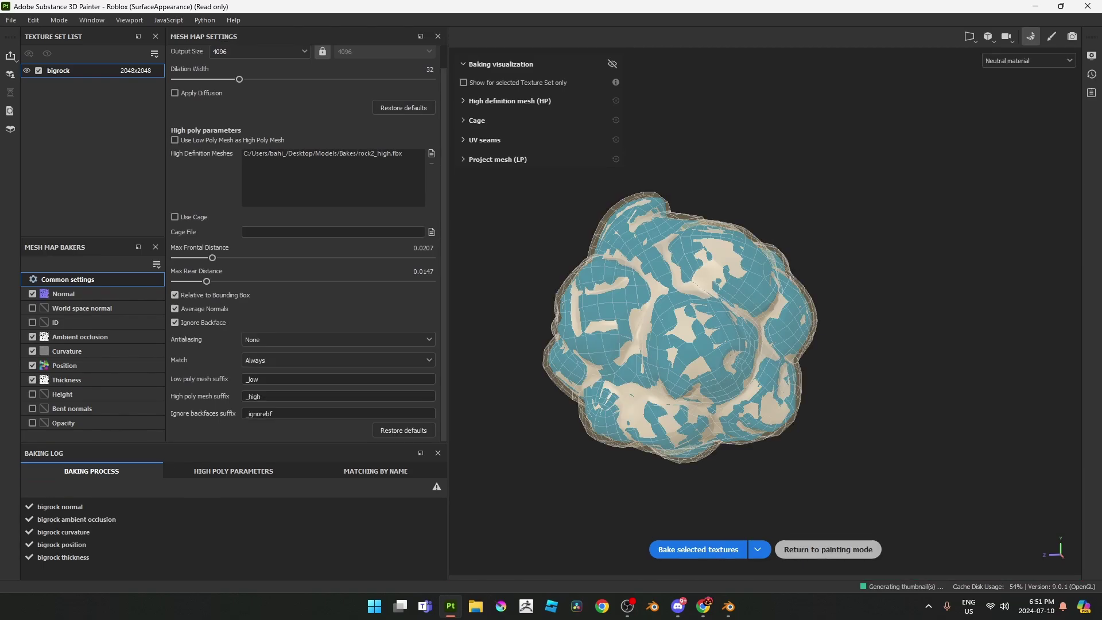
left_click(828, 549)
- Examine the baked rock and preview its baked normal map among the project's mesh maps in the texture set settings
mouse_move(459, 497)
left_mouse_down("alt")
mouse_move(648, 474)
mouse_move(574, 492)
mouse_move(691, 433)
mouse_move(529, 507)
mouse_move(423, 477)
mouse_move(532, 423)
mouse_move(546, 315)
left_mouse_up("alt")
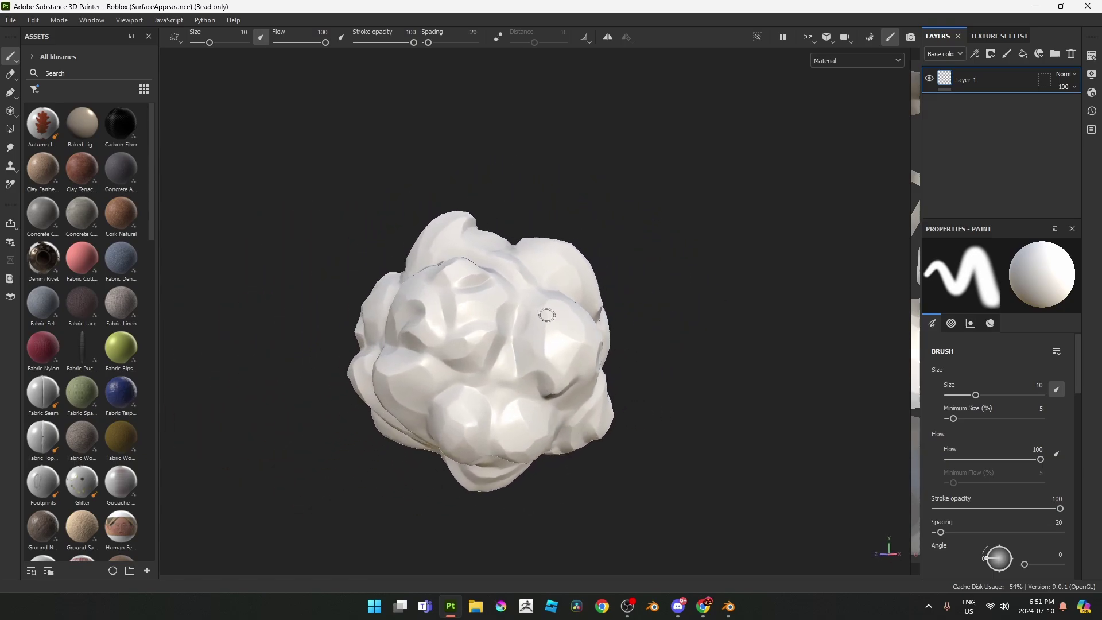
mouse_move(734, 394)
left_mouse_down("alt")
mouse_move(784, 320)
mouse_move(750, 398)
left_mouse_up("alt")
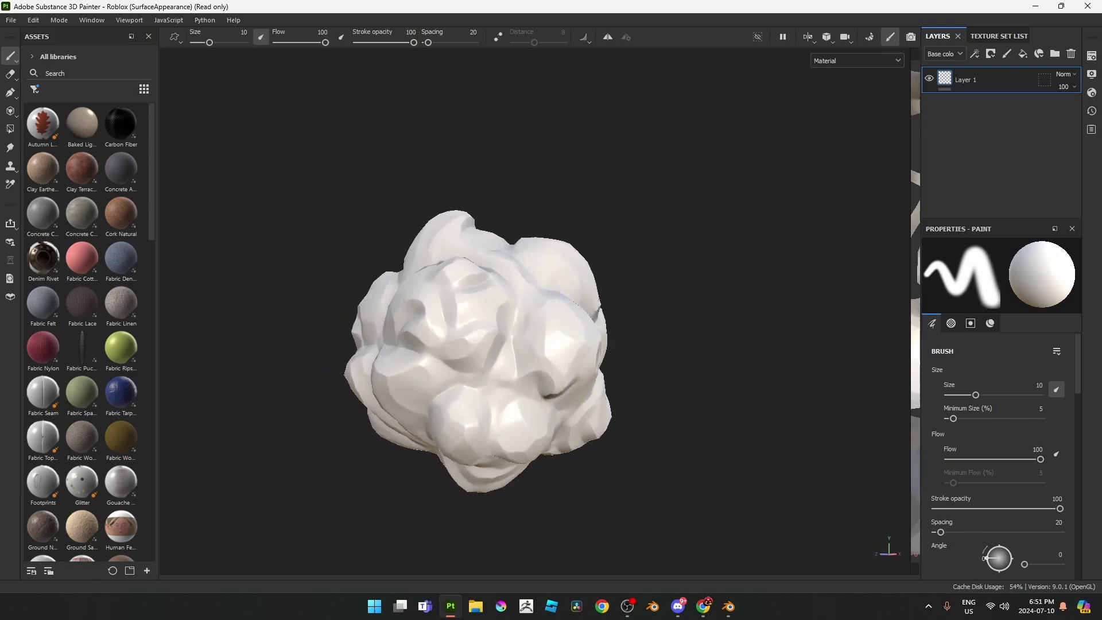
left_click(996, 37)
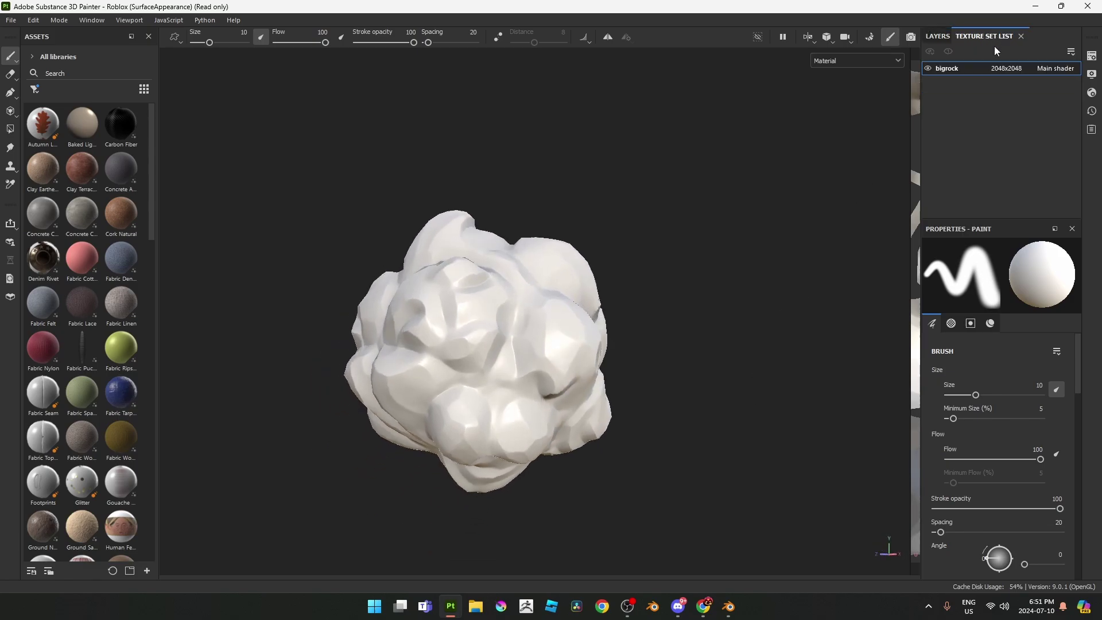
left_click(1092, 56)
scroll(975, 235, "down", 5)
left_click(876, 257)
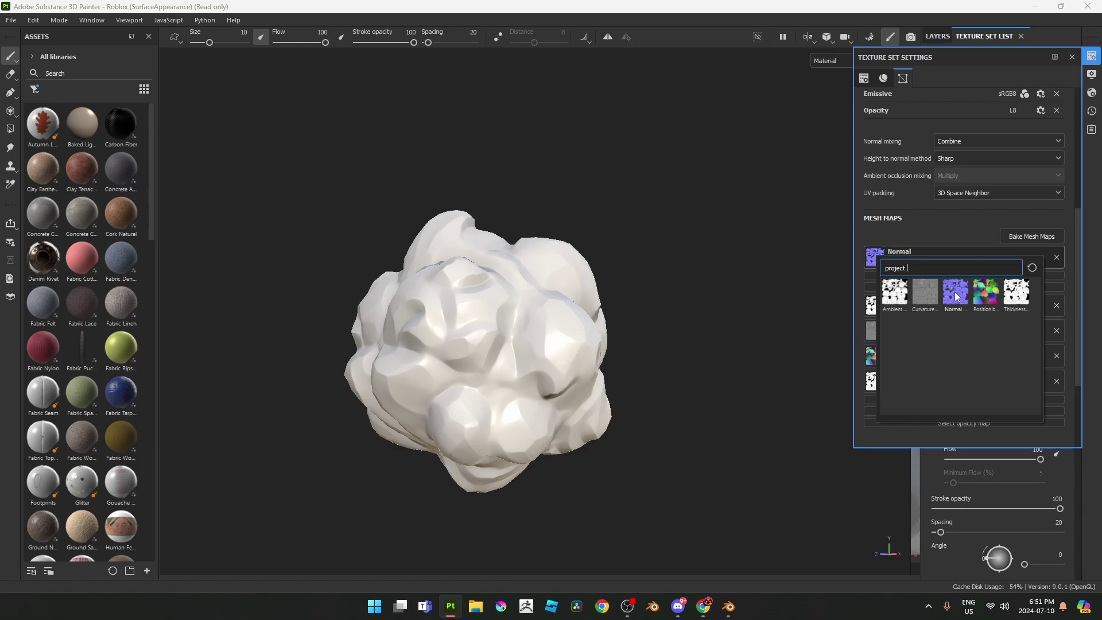
mouse_move(955, 292)
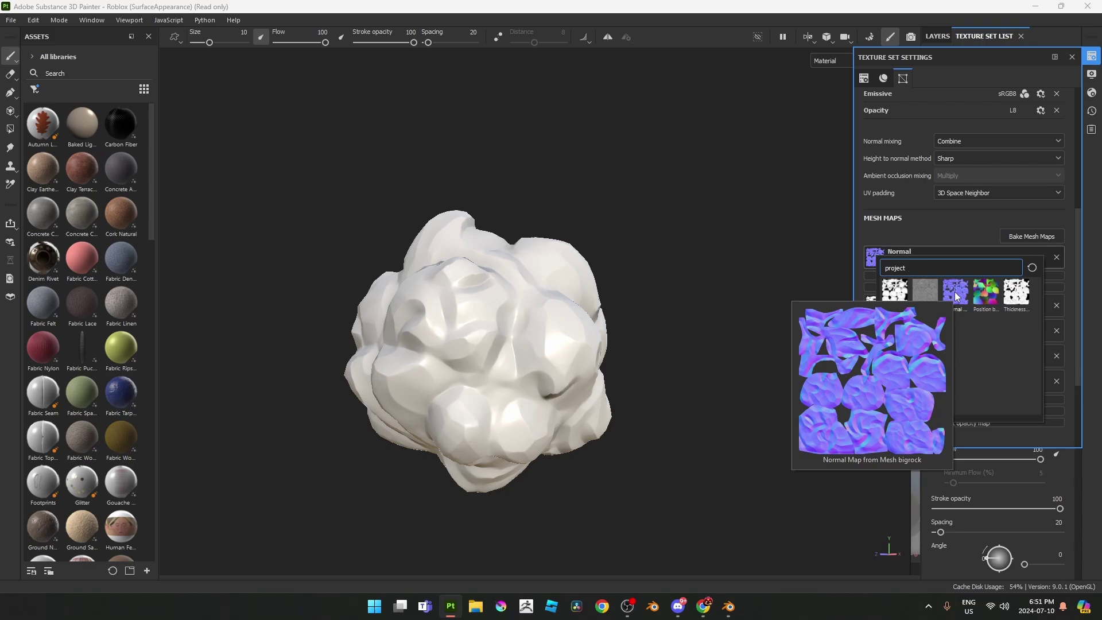
left_click(1091, 56)
mouse_move(637, 258)
left_mouse_down("alt")
mouse_move(580, 262)
mouse_move(644, 276)
left_mouse_up("alt")
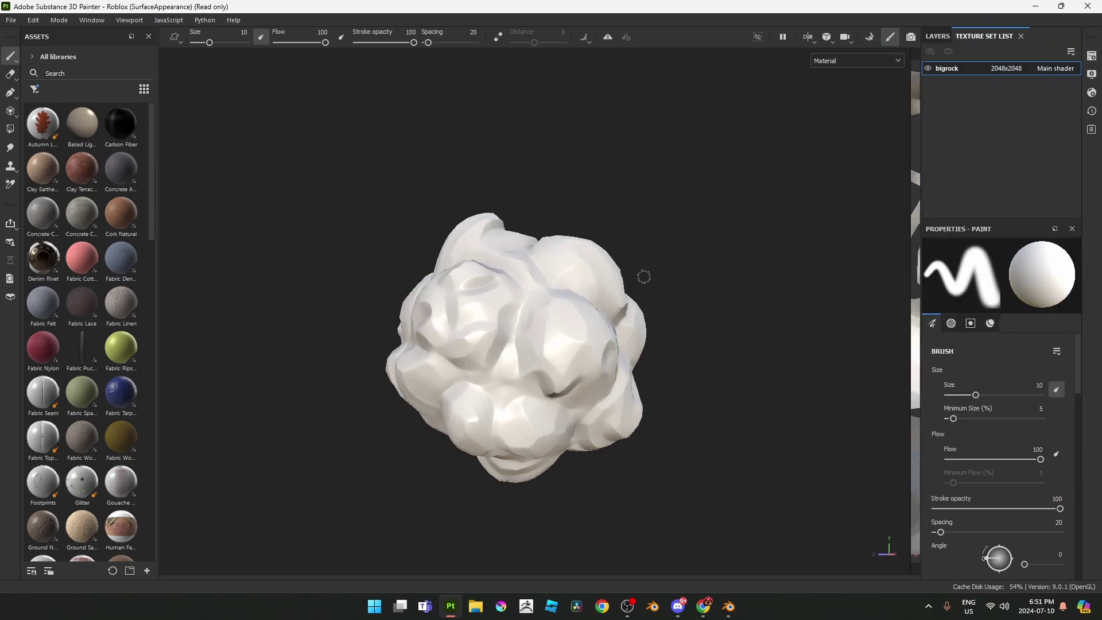
- Bring back the layer stack and examine the baked rock up close
left_click(936, 37)
scroll(536, 295, "up", 2)
middle_click_drag(536, 295, 463, 229, "alt")
scroll(694, 256, "up", 1)
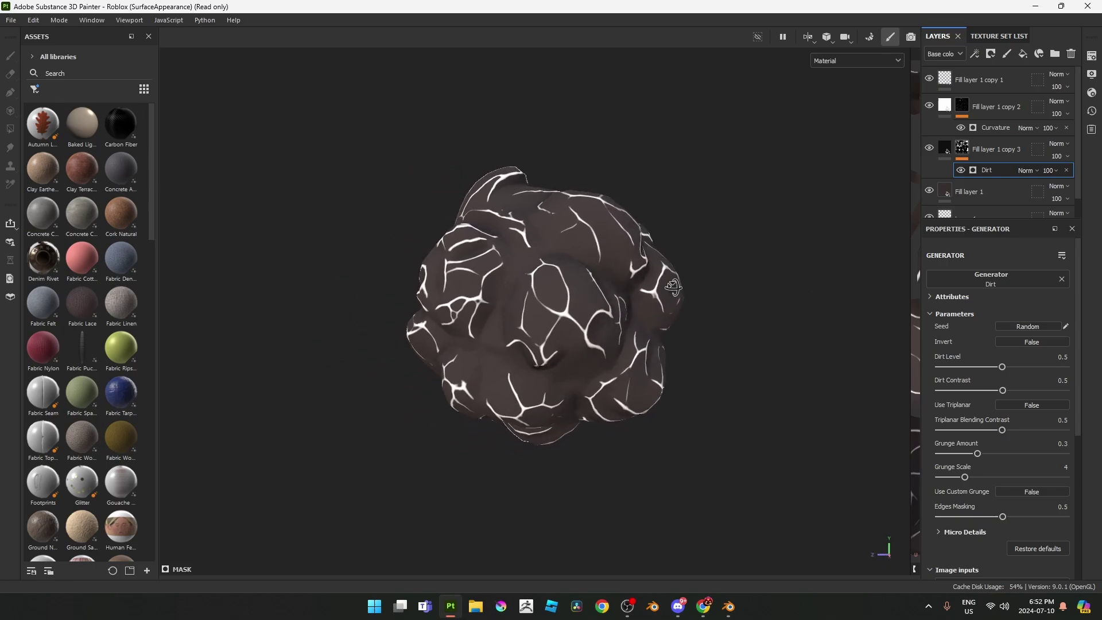
- Set the Global Balance of the Curvature generator on Fill layer 1 copy 2 to 0
left_click_drag(800, 292, 689, 315, "alt")
scroll(688, 316, "up", 2)
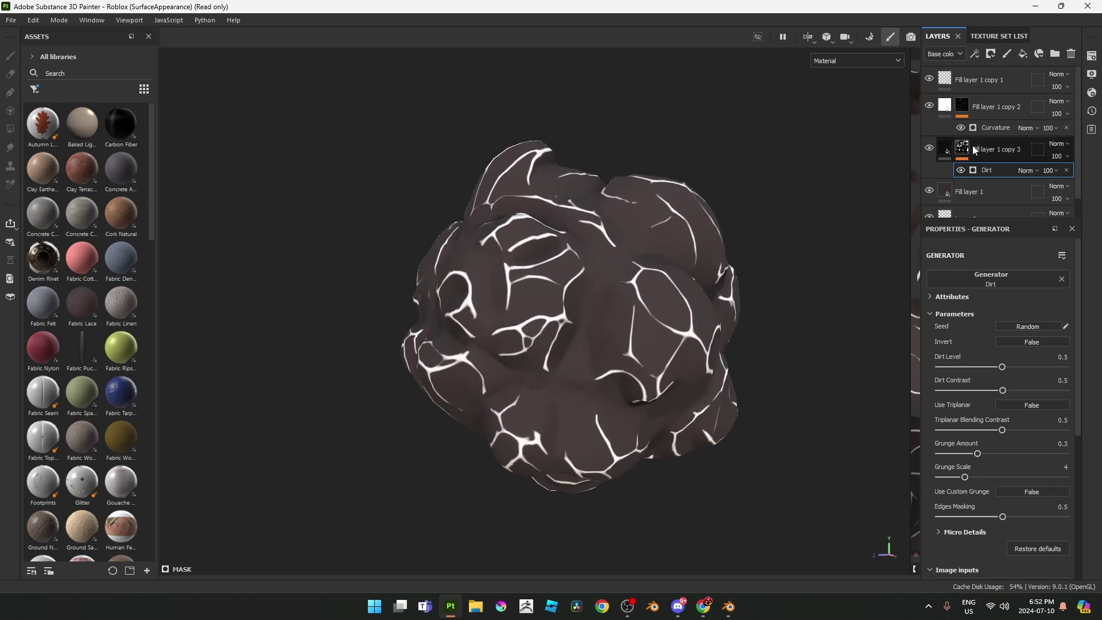
left_click(995, 128)
left_click_drag(1002, 376, 939, 382)
left_click_drag(608, 305, 721, 261, "alt")
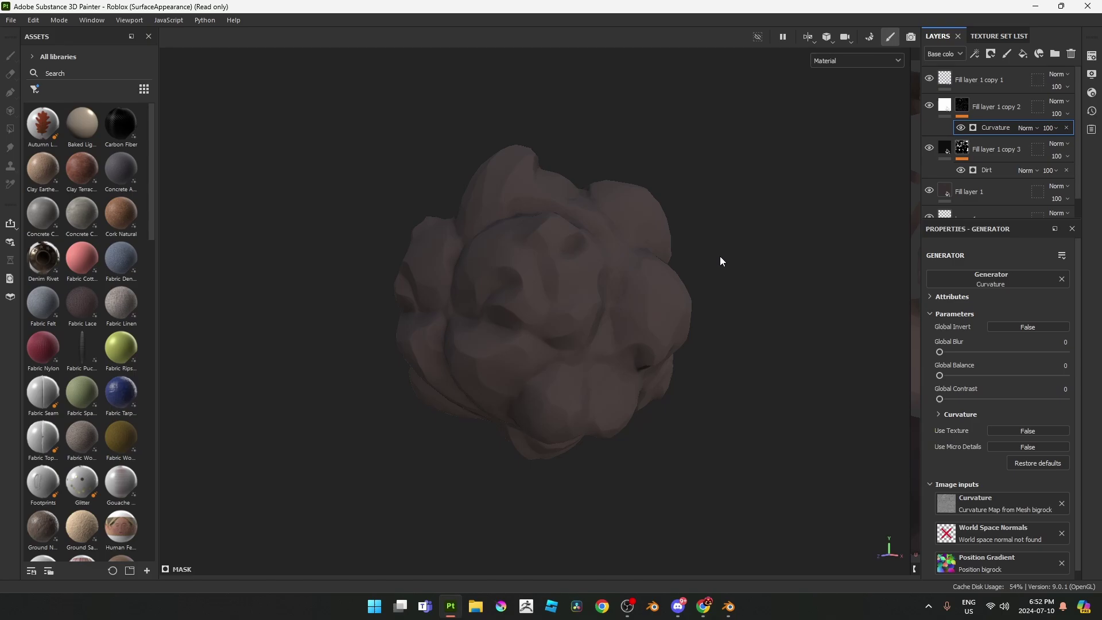
left_click_drag(721, 261, 769, 314, "alt")
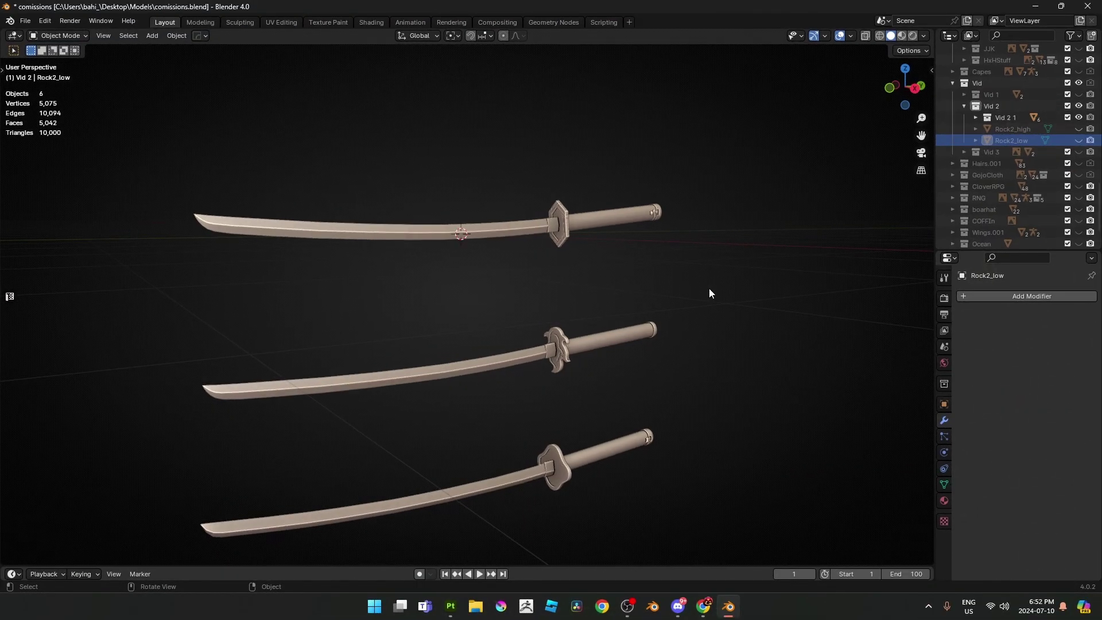
- Switch to Blender and examine the handle mesh of the katana with the hexagonal guard in Edit Mode
scroll(708, 288, "up", 6)
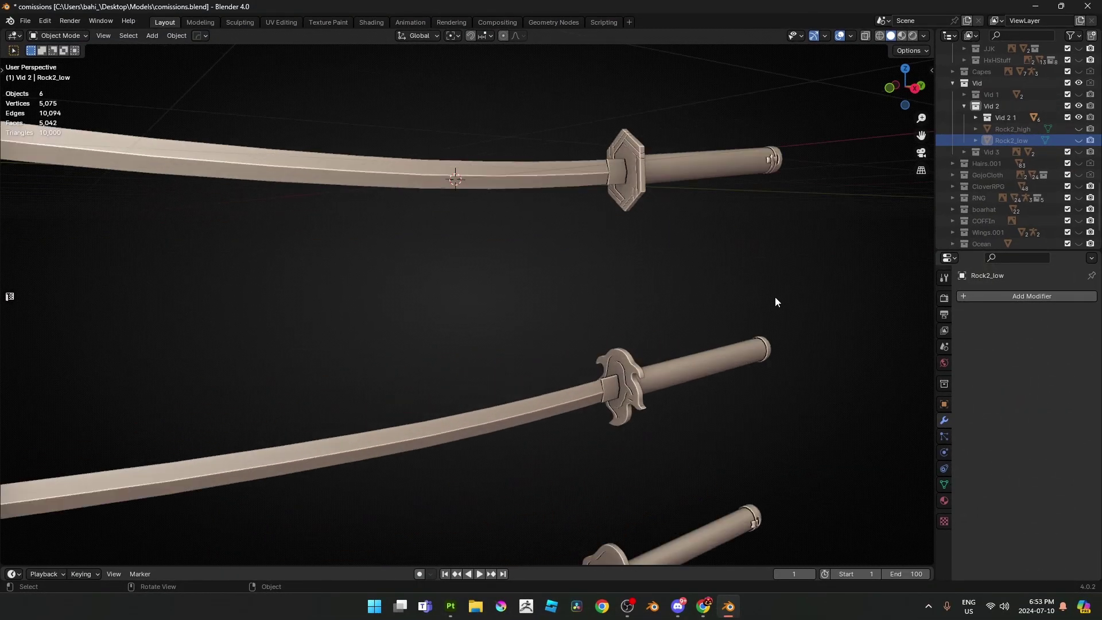
left_click(710, 150)
key("Tab")
middle_click_drag(699, 216, 436, 269, "shift")
scroll(436, 269, "up", 5)
middle_click_drag(437, 270, 459, 271)
scroll(459, 270, "down", 3)
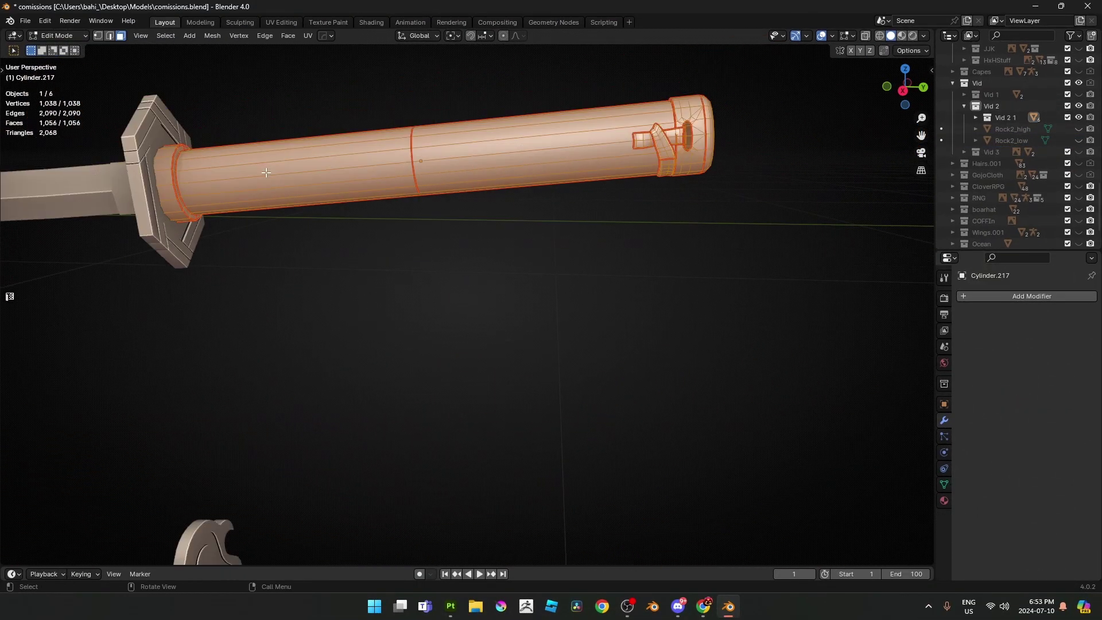
middle_click_drag(267, 173, 400, 92)
key("Tab")
- Examine the mesh and seams of the handle Strap_low.001 in Edit Mode, returning to Object Mode
left_click(474, 354)
key("Tab")
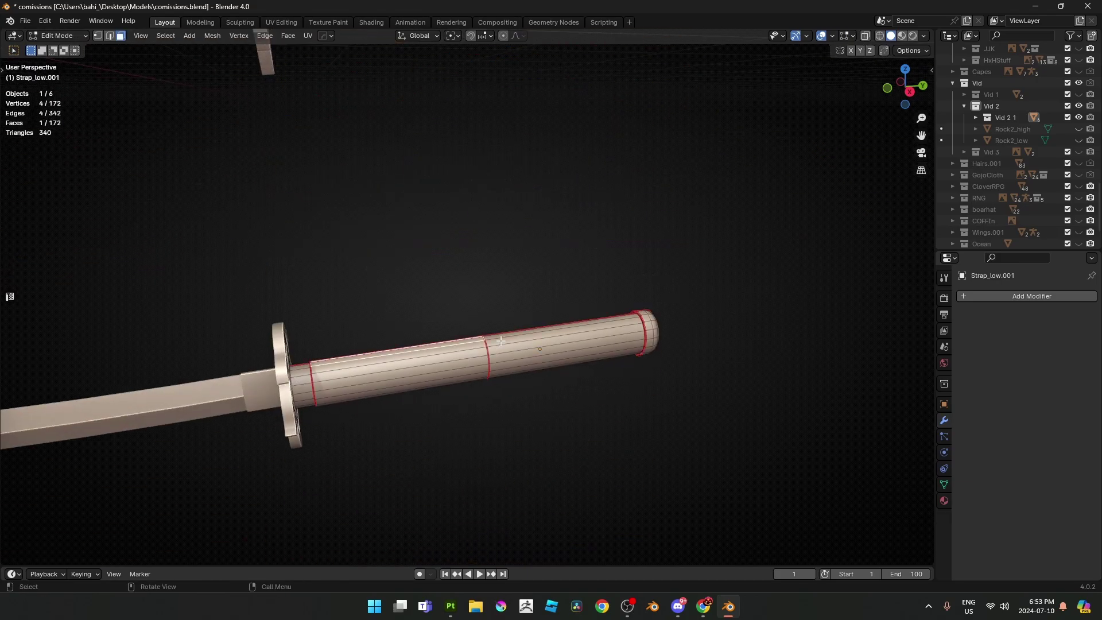
middle_click_drag(505, 308, 500, 269)
middle_click_drag(51, 142, 494, 243)
scroll(441, 267, "up", 2)
key("Tab")
- Switch the viewport to Material Preview shading and examine the textured wrapping of Strap_low.001
left_click(905, 39)
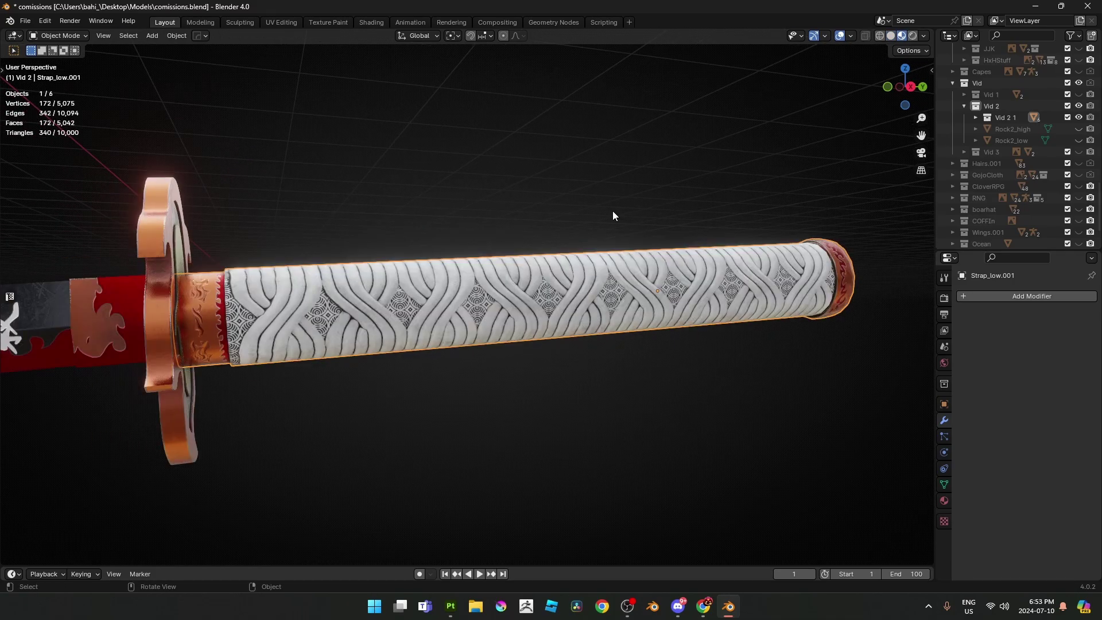
mouse_move(612, 211)
middle_mouse_down()
mouse_move(505, 218)
mouse_move(535, 225)
middle_mouse_up()
scroll(508, 218, "up", 3)
scroll(507, 218, "down", 3)
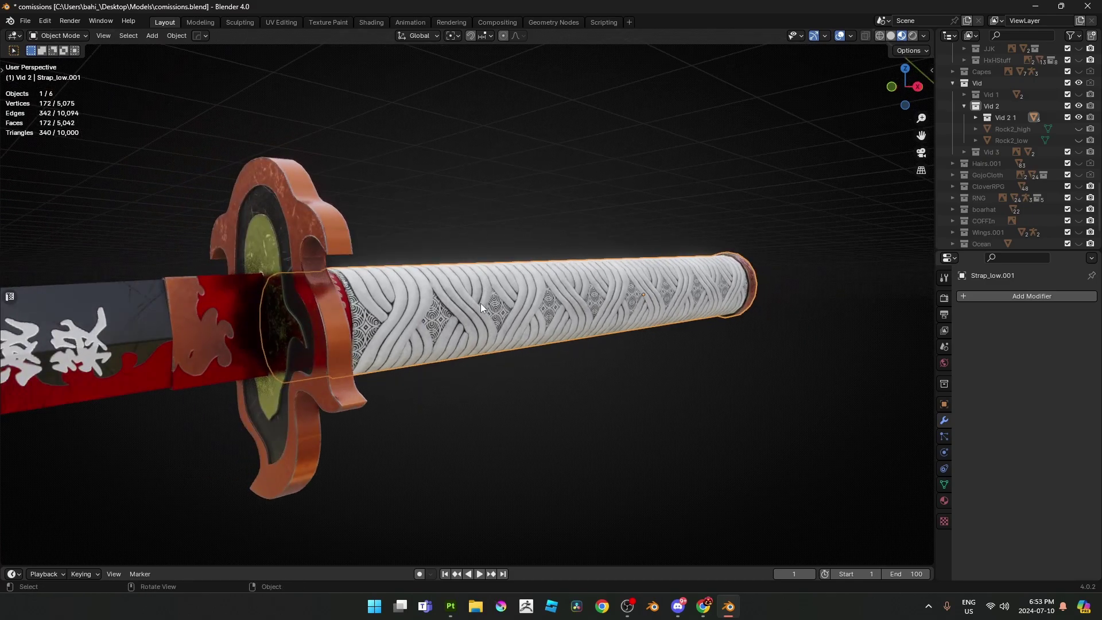
middle_click_drag(480, 303, 462, 299)
- Isolate Strap_low.001 in local view and inspect its wrapped grip with and without the selection outline
key("KP_Divide")
scroll(462, 299, "up", 5)
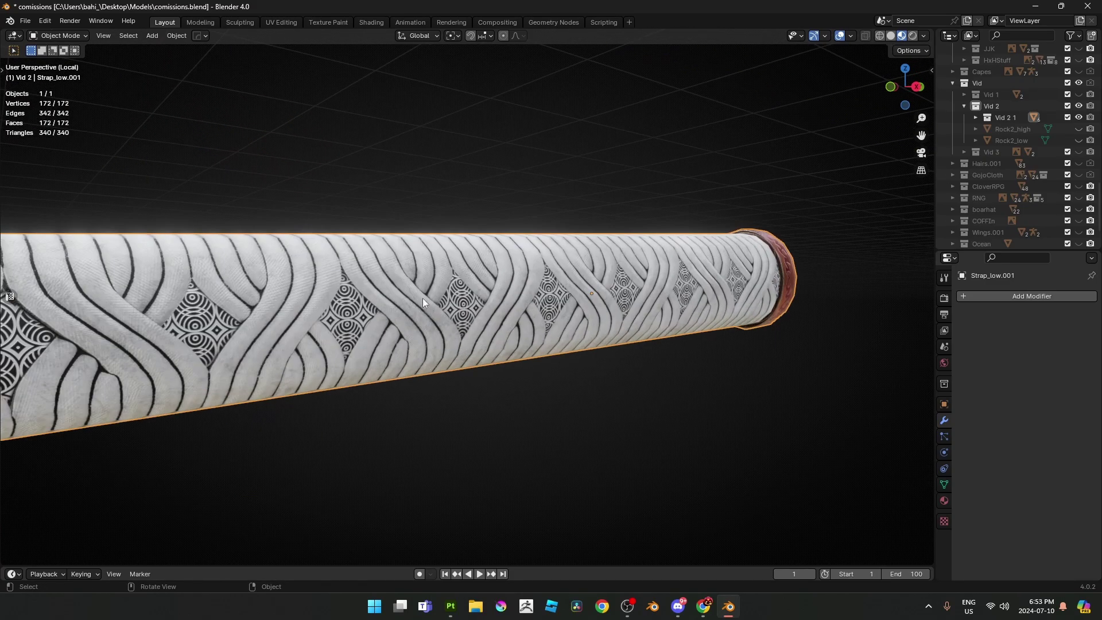
scroll(459, 250, "down", 3)
left_click(369, 228)
middle_click_drag(350, 232, 380, 223)
left_click(423, 272)
middle_click_drag(423, 272, 489, 313)
- Select the ring of faces on the grip's far half in Edit Mode, and return to Object Mode to inspect the wrapping
key("Tab")
middle_click_drag(472, 246, 542, 291)
left_click(476, 283, "alt")
left_click(525, 277, "alt")
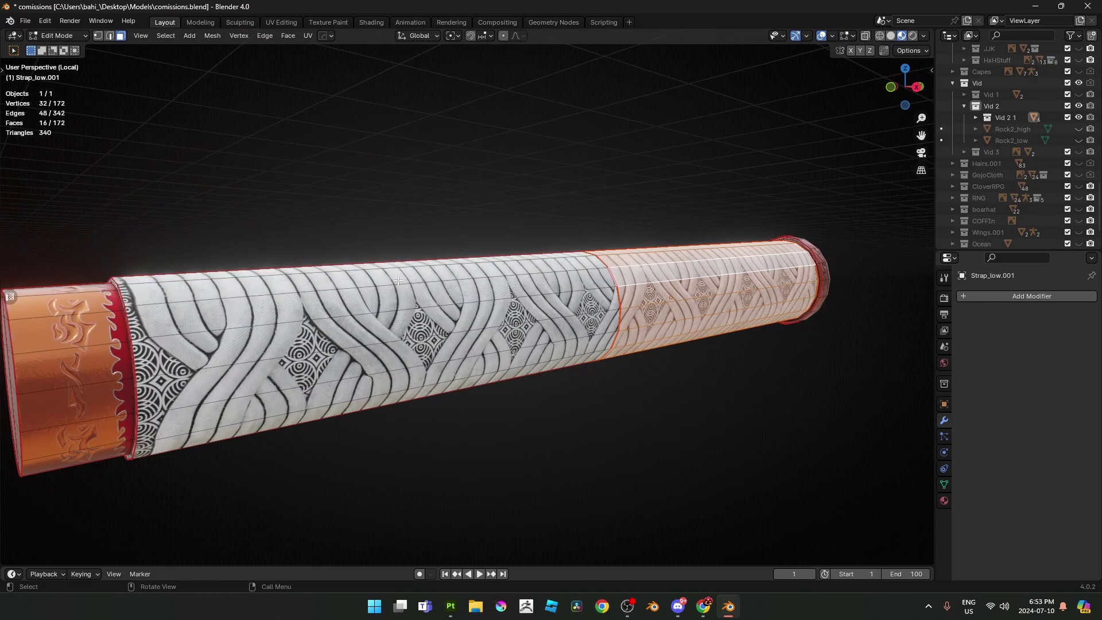
key("Tab")
scroll(418, 309, "up", 2)
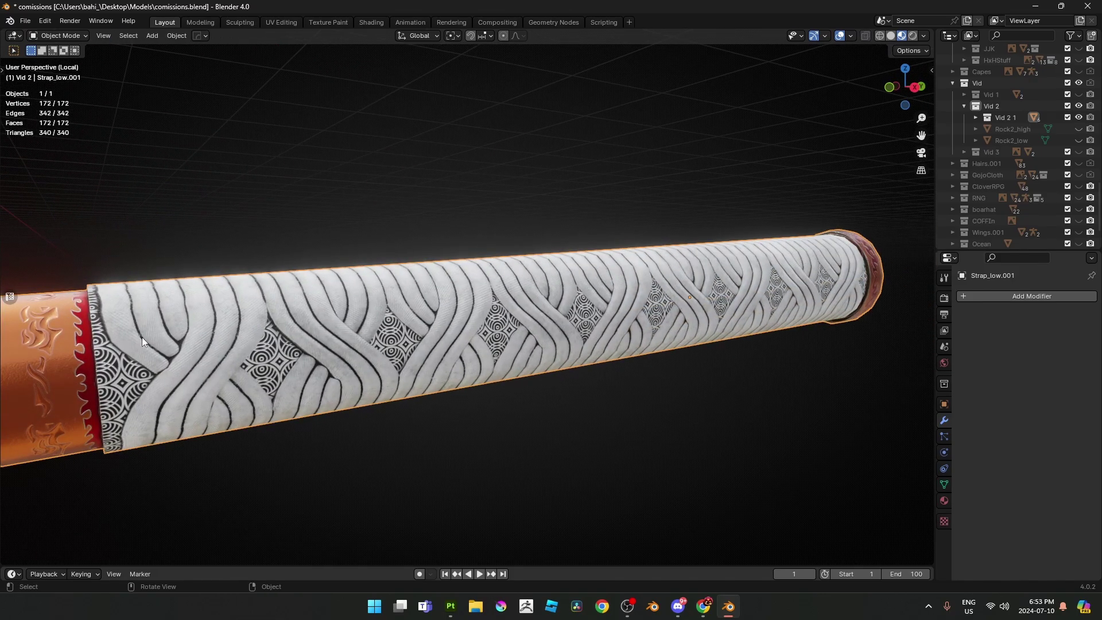
- Inspect the wrapped grip of Strap_low.001 from several angles, selecting a loop on it in Edit Mode and returning to Object Mode
middle_click_drag(164, 309, 130, 307)
scroll(812, 298, "down", 3)
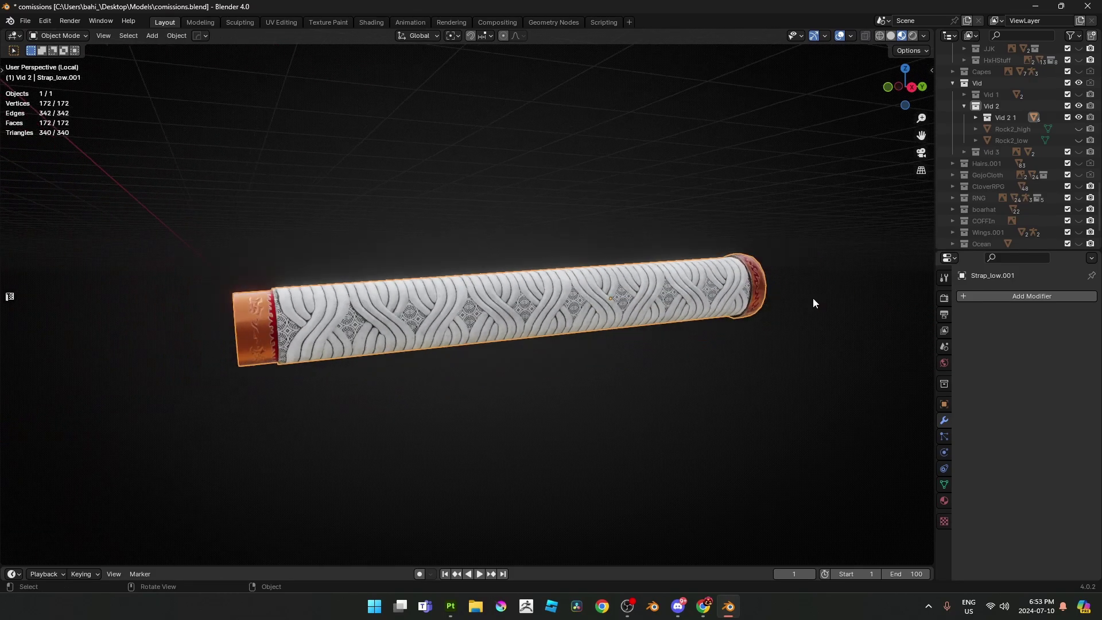
scroll(371, 338, "up", 2)
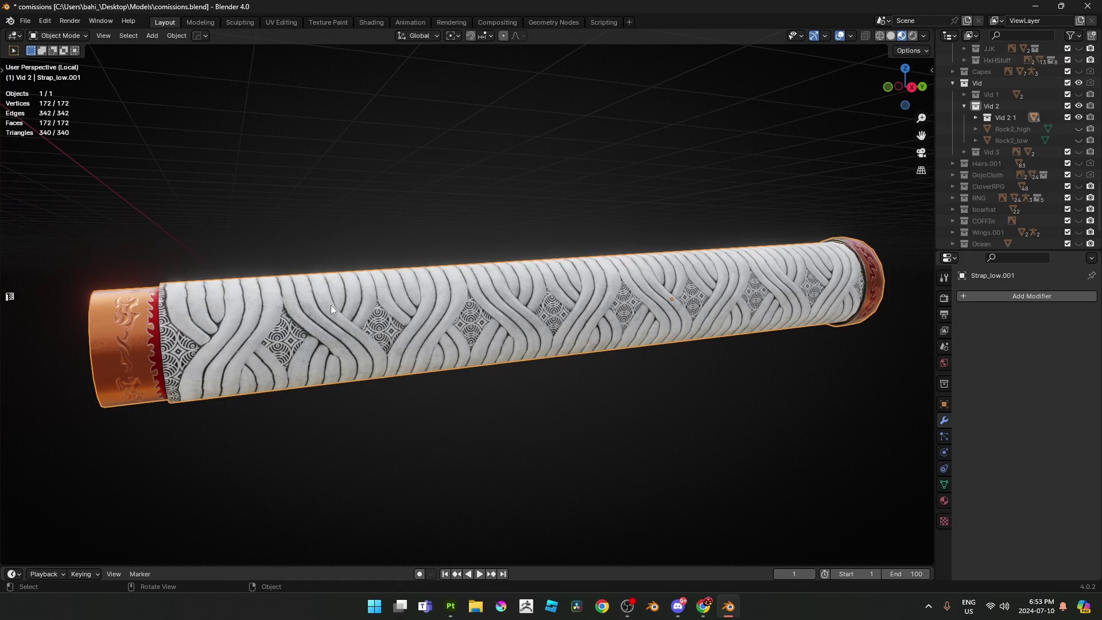
scroll(330, 305, "up", 1)
middle_click_drag(329, 305, 371, 289, "shift")
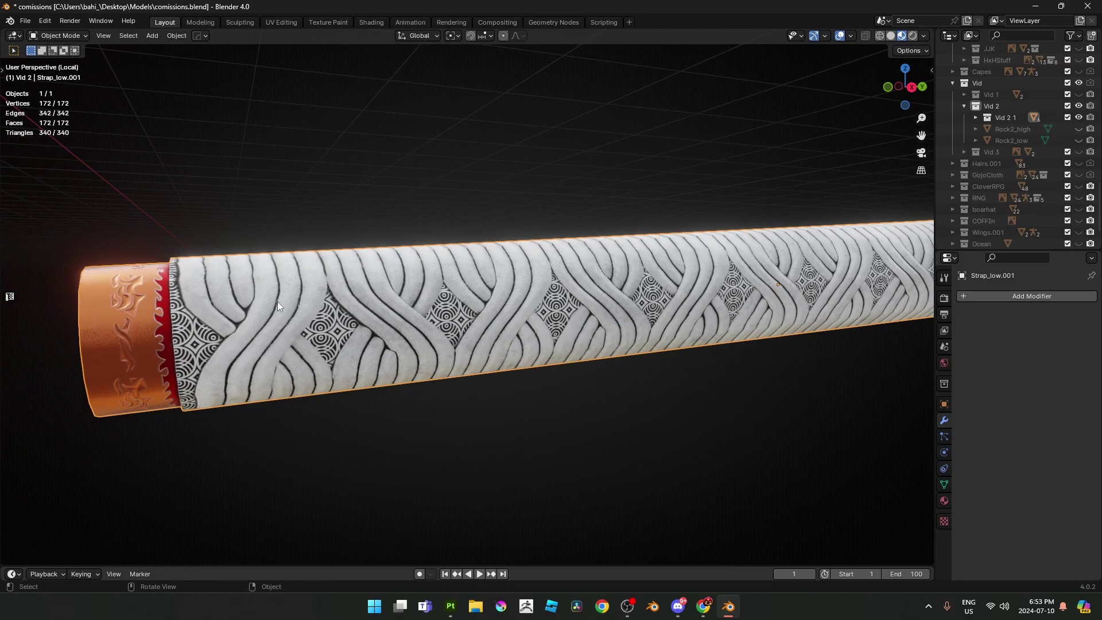
key("Tab")
scroll(457, 295, "down", 2)
mouse_move(457, 295)
middle_mouse_down()
mouse_move(417, 293)
mouse_move(469, 285)
middle_mouse_up()
left_click(453, 287, "alt")
key("Tab")
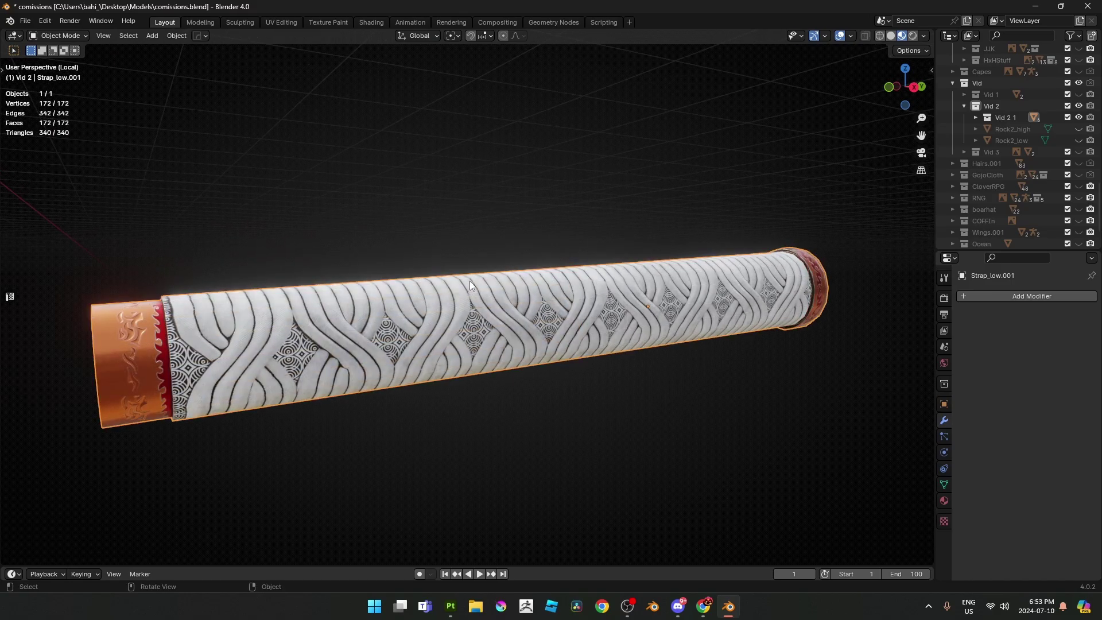
middle_click_drag(634, 409, 638, 383)
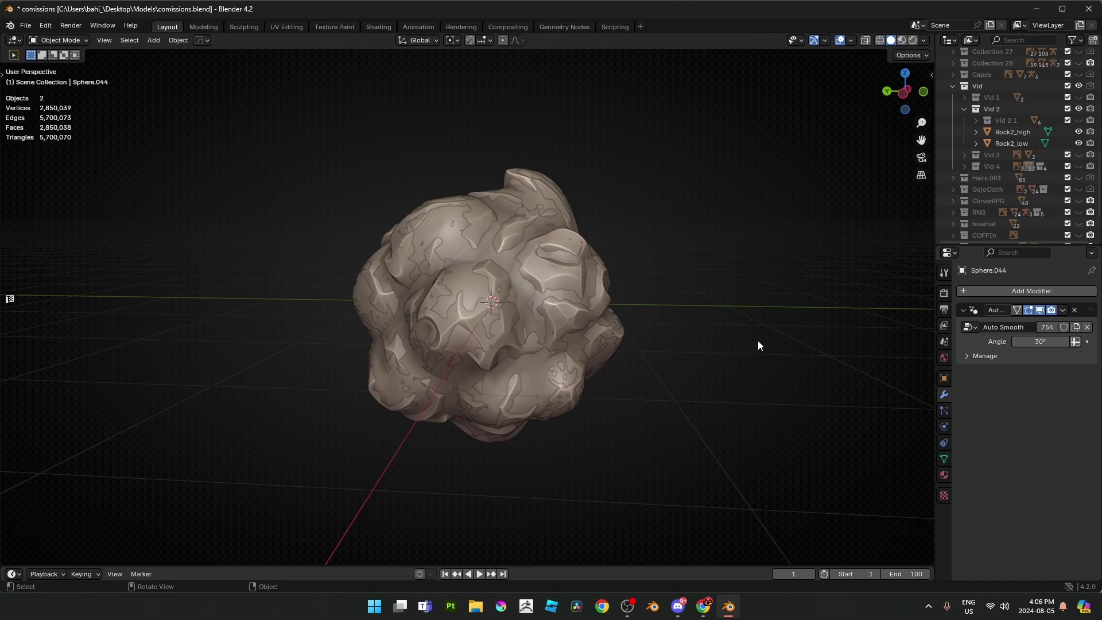
- Select the low-poly rock Rock2_low and hide Rock2_high
middle_click_drag(758, 339, 620, 381)
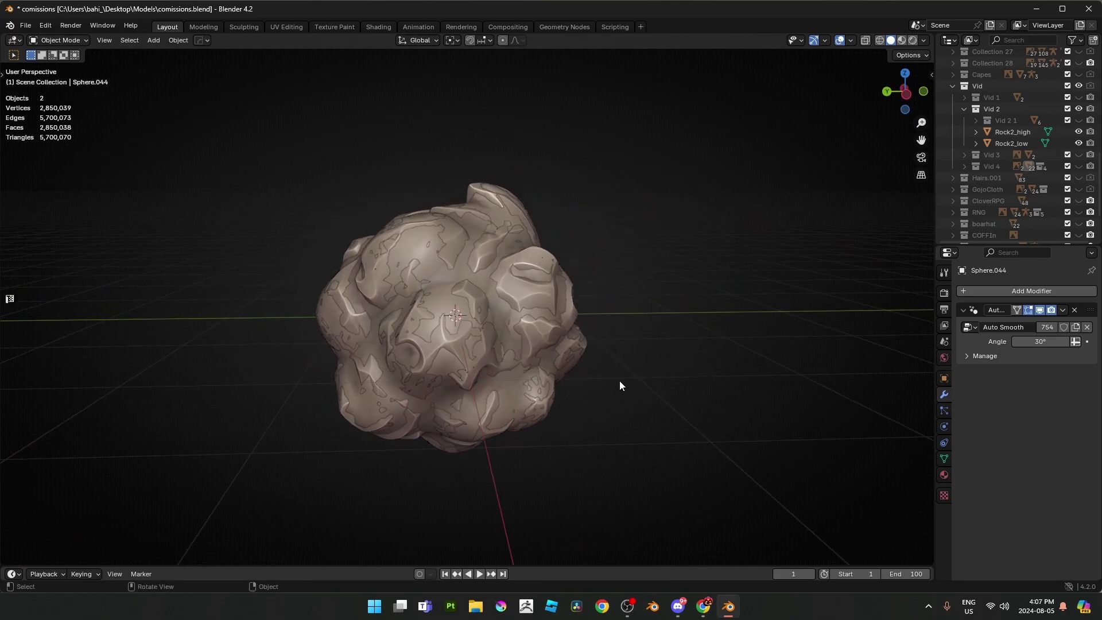
left_click(504, 388)
key("g")
right_click(766, 320)
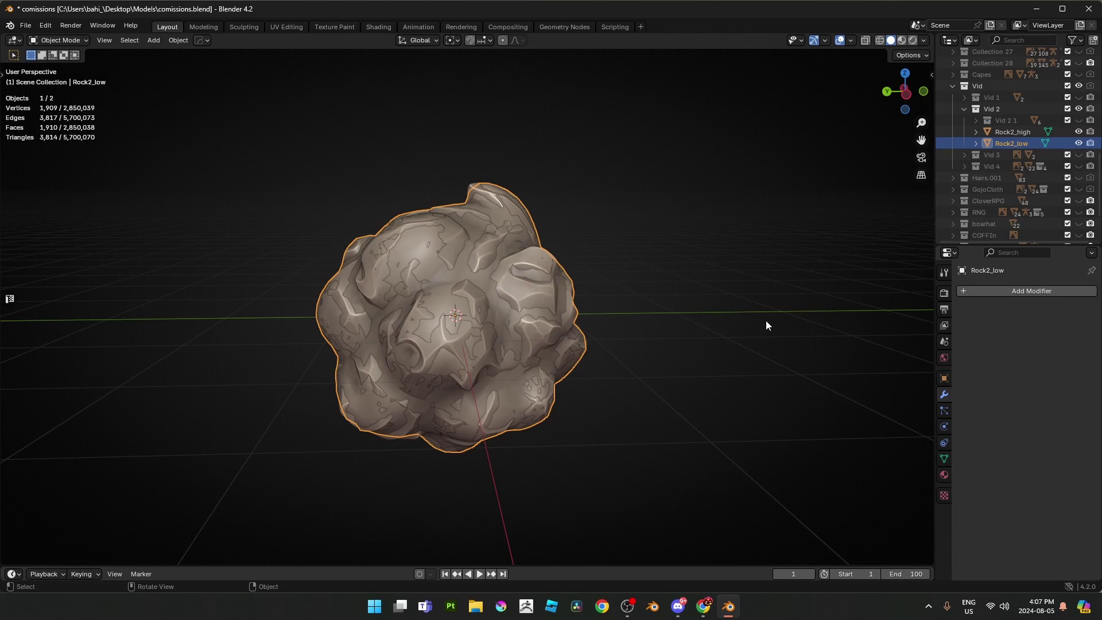
left_click(1078, 132)
- Toggle the Face Orientation overlay off and on again, and inspect the face directions of Rock2_low
left_click(850, 40)
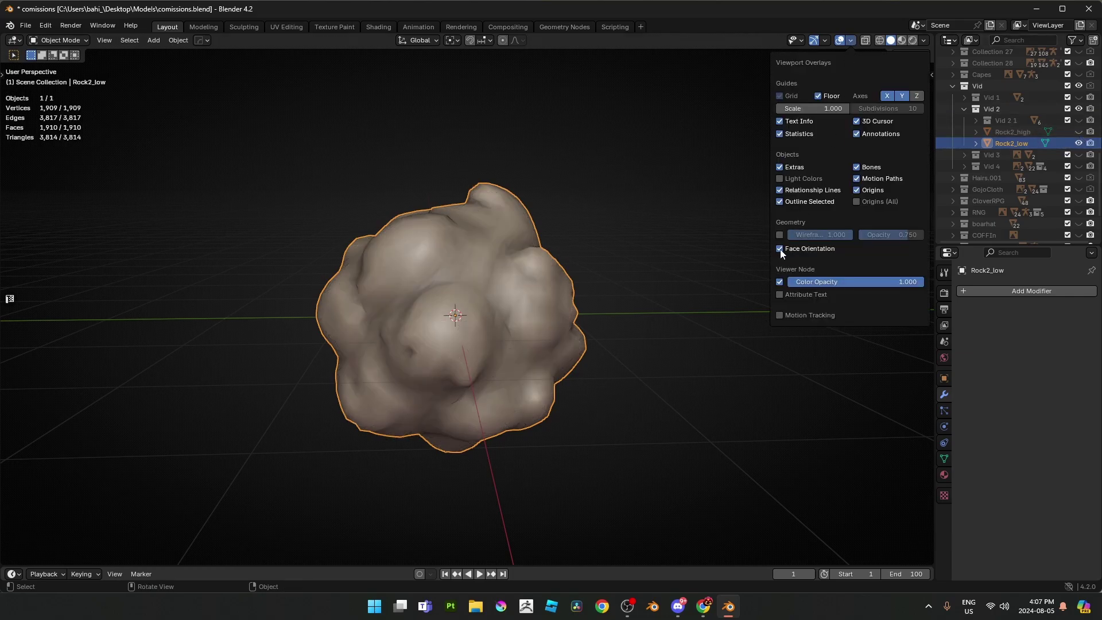
left_click(781, 249)
left_click(781, 248)
scroll(529, 324, "up", 11)
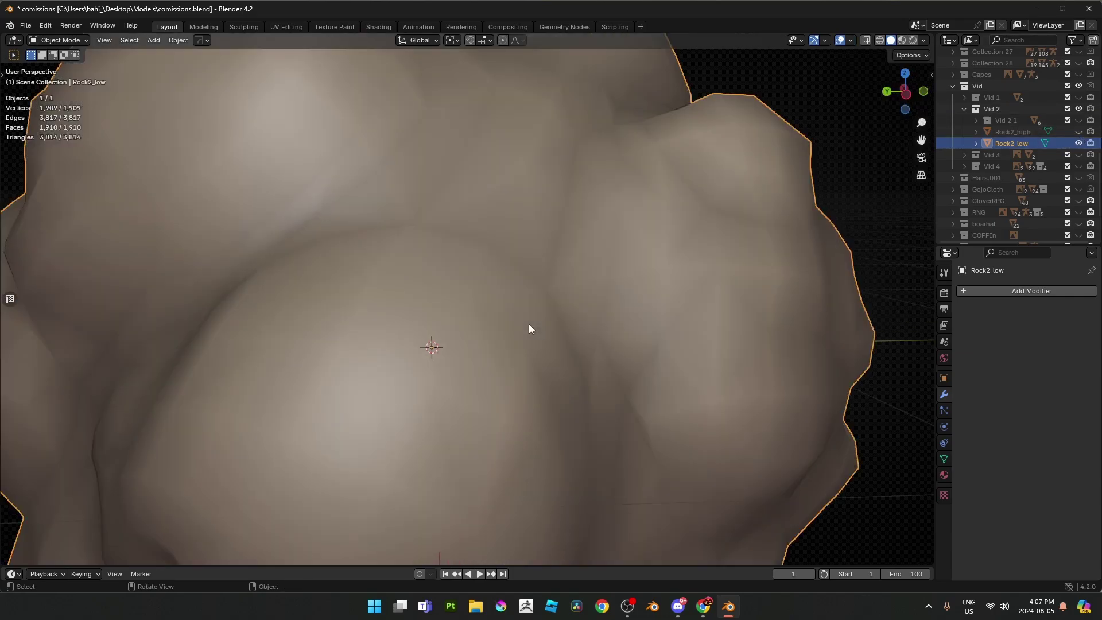
scroll(546, 322, "down", 9)
middle_click_drag(480, 299, 544, 305)
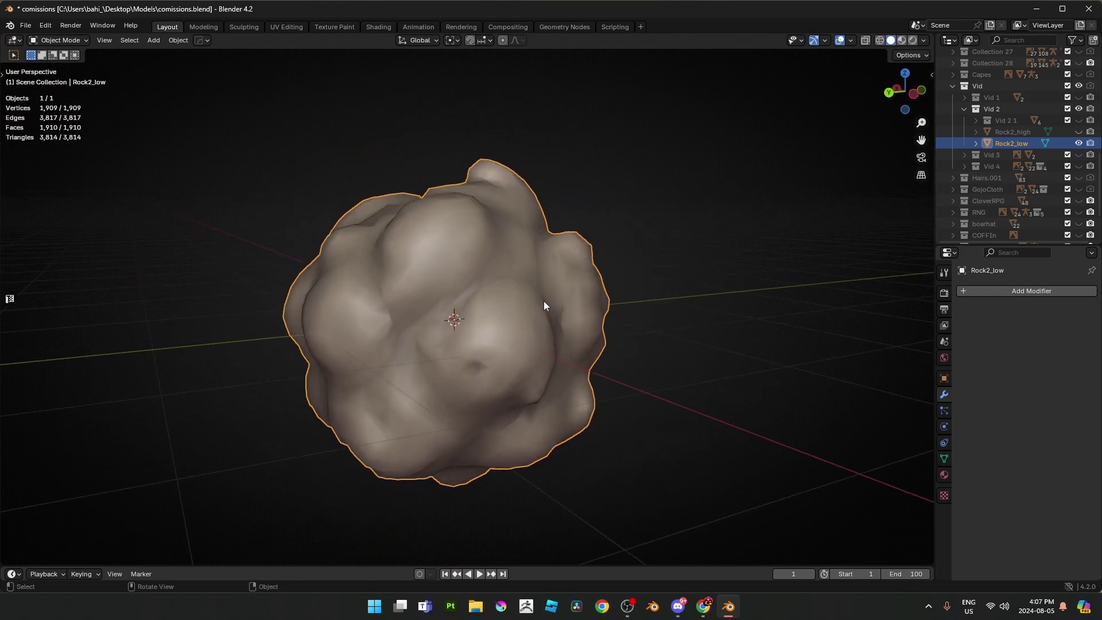
- Flip the normals of a single face on Rock2_low in Edit Mode and view it in Object Mode
key("Tab")
key("3")
left_click(499, 337)
key("alt+n")
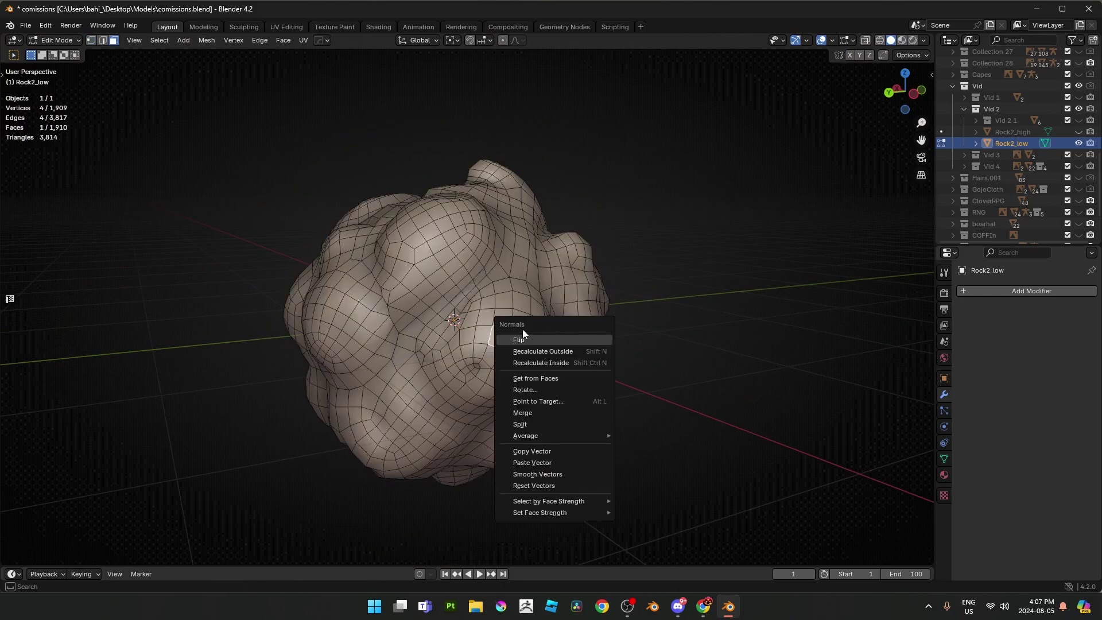
left_click(507, 340)
key("Tab")
scroll(507, 346, "up", 3)
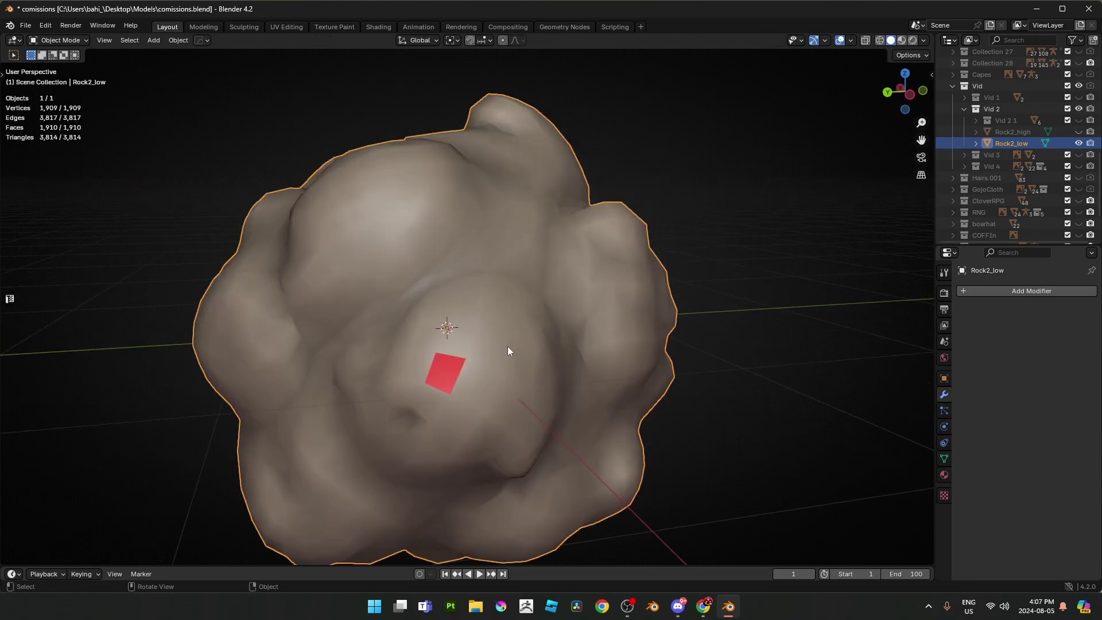
middle_click_drag(507, 352, 538, 339)
- Flip the normals of the inverted red face on Rock2_low back outward in Edit Mode
key("Tab")
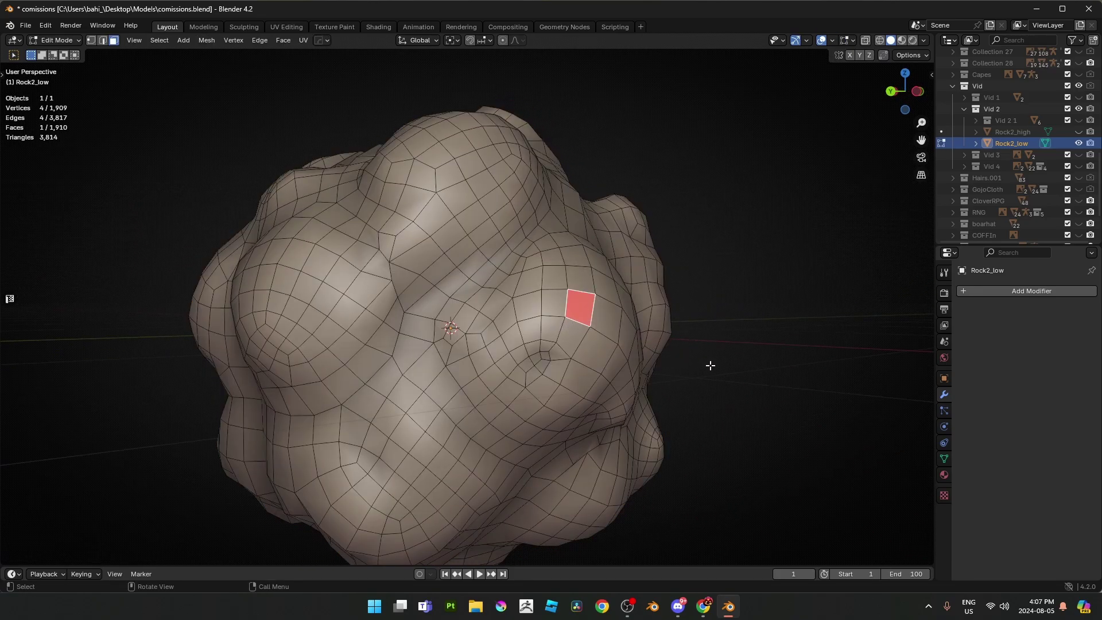
key("alt+n")
left_click(199, 38)
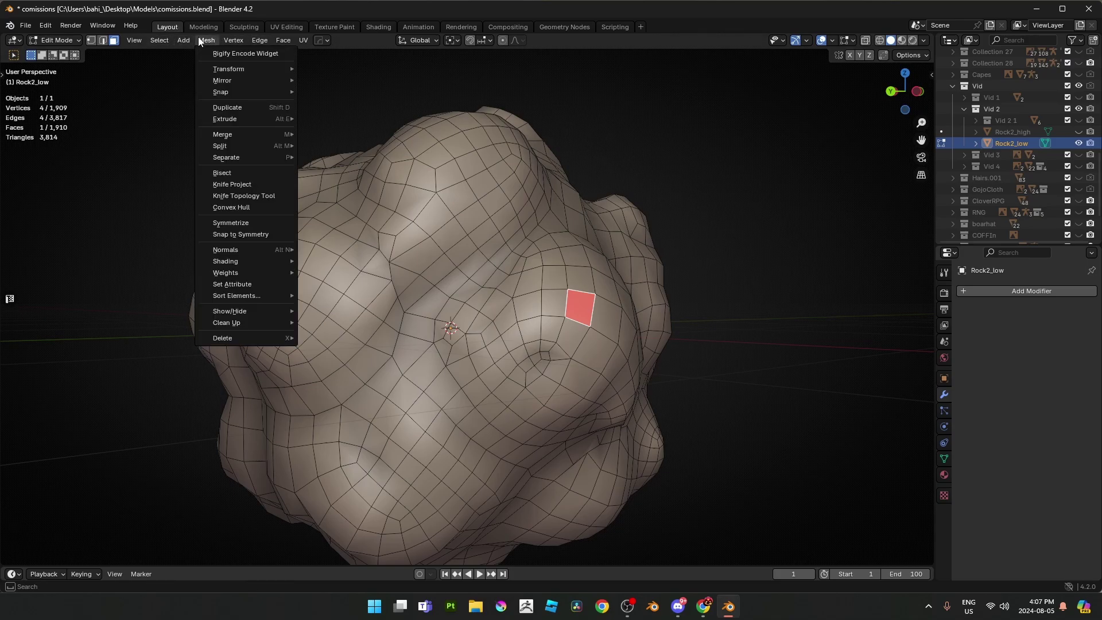
mouse_move(234, 250)
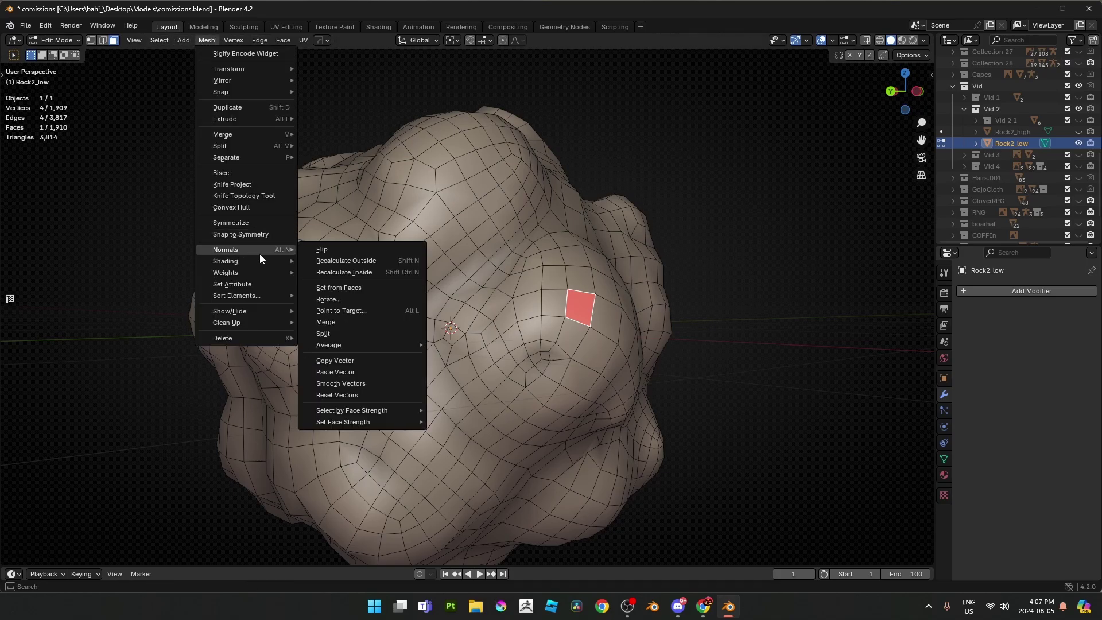
left_click(323, 253)
middle_click_drag(605, 274, 596, 280)
- Flip the selected face's normals twice more, and return to Object Mode
key("alt+n")
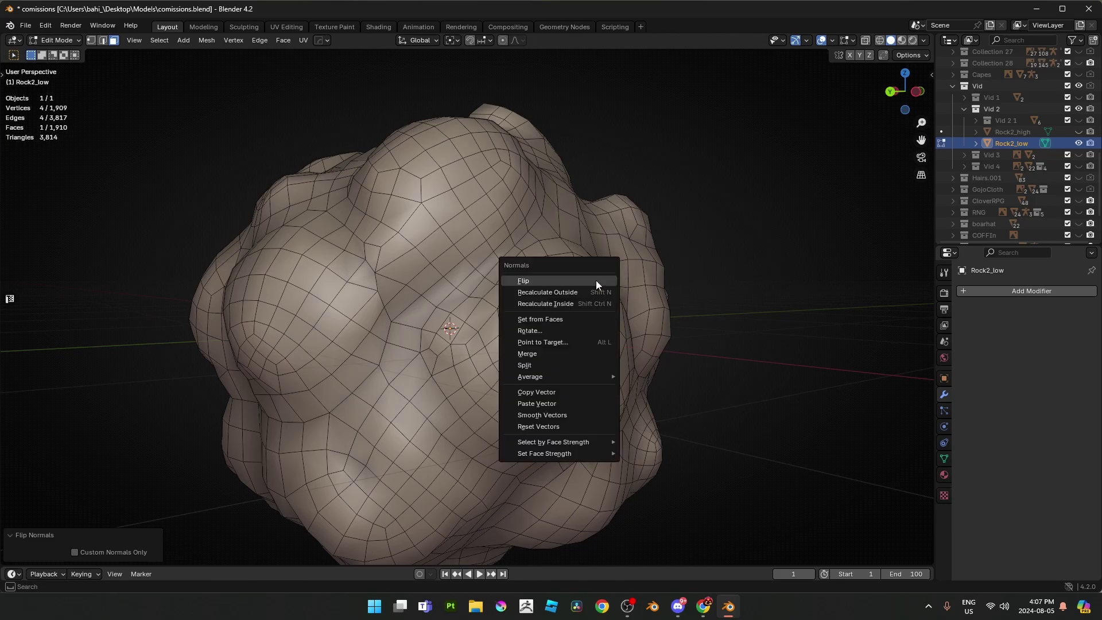
left_click(596, 280)
key("alt+n")
left_click(595, 280)
scroll(584, 287, "down", 2)
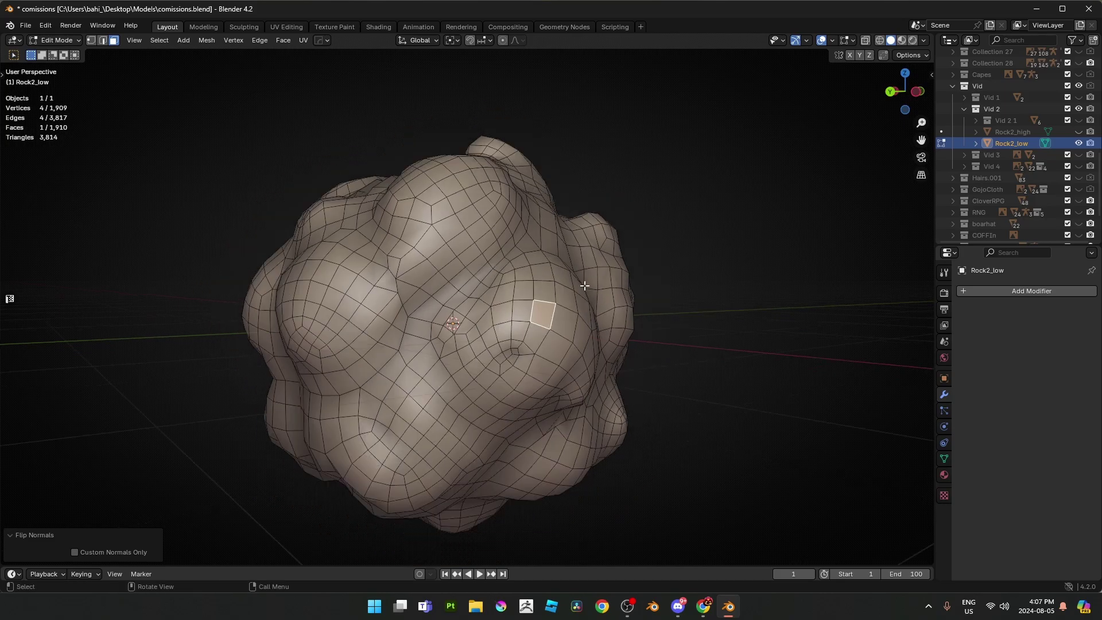
middle_click_drag(595, 351, 591, 352)
key("Tab")
- Inspect Rock2_low alone in local view, and make Rock2_high visible again in the full scene
key("KP_Divide")
middle_click_drag(470, 378, 545, 249)
key("KP_Divide")
left_click(1077, 132)
scroll(545, 271, "up", 3)
- Try shifting Rock2_low against Rock2_high by about 0.005 m in X, 0.010 m in Y and -0.015 m in Z
key("g")
right_click(569, 256)
left_click(573, 285)
left_click(545, 249)
key("g")
left_click(643, 240)
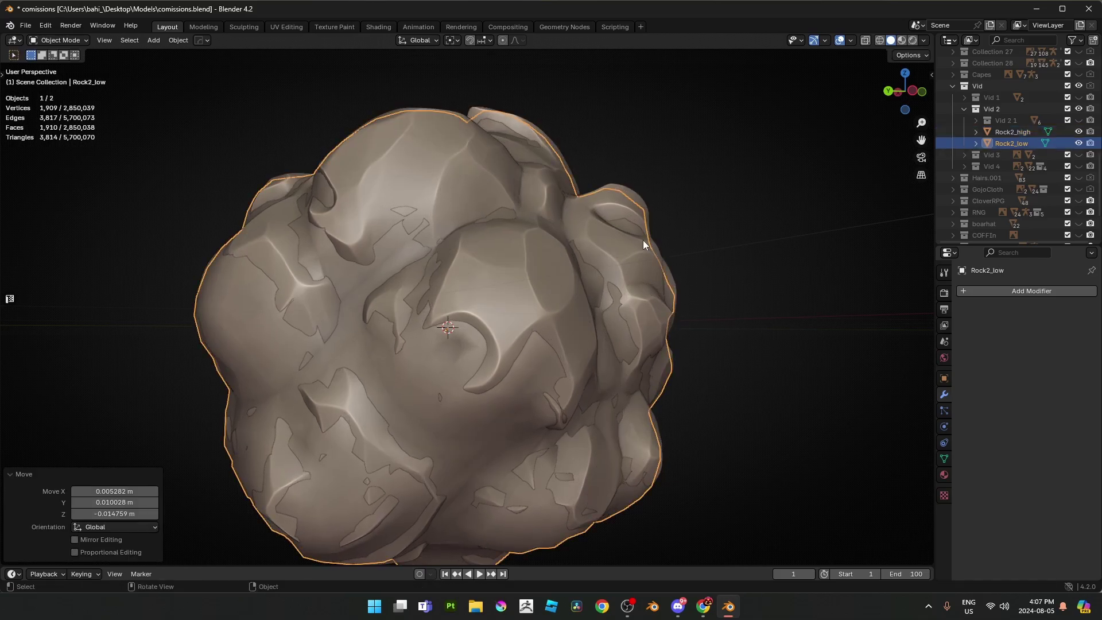
middle_click_drag(643, 240, 614, 238)
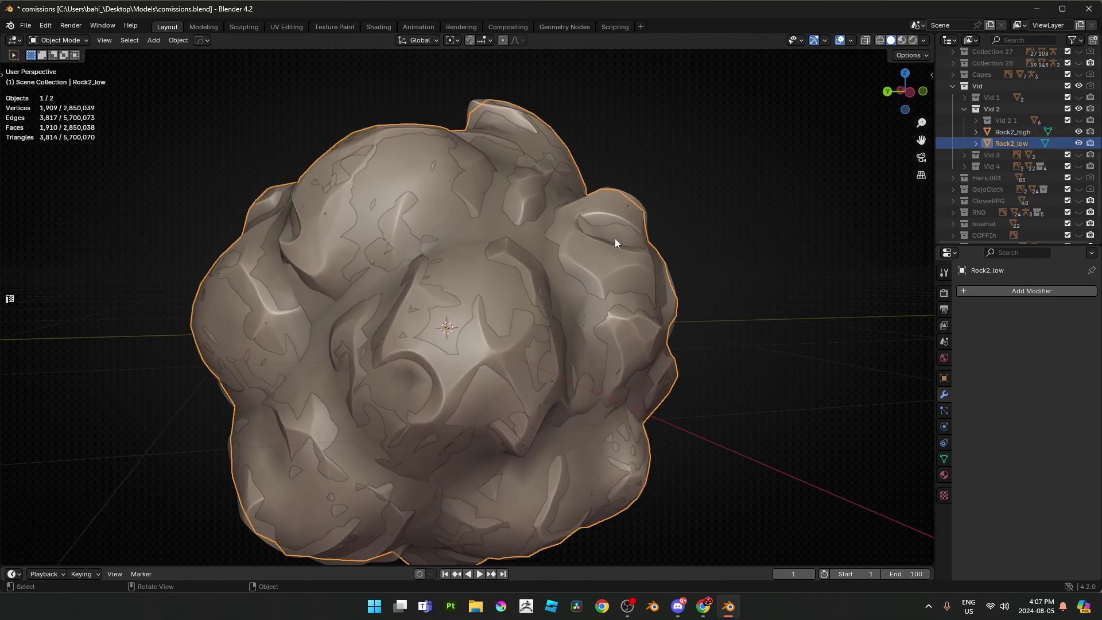
- Examine how Rock2_low's vertices follow the high-poly rock's upper spike using Edit Mode with X-ray, returning to solid Object Mode
middle_click_drag(544, 129, 481, 270, "shift")
scroll(479, 277, "up", 2)
key("Tab")
key("alt+z")
scroll(480, 276, "up", 2)
middle_click_drag(419, 205, 486, 297, "shift")
middle_click_drag(487, 297, 406, 244)
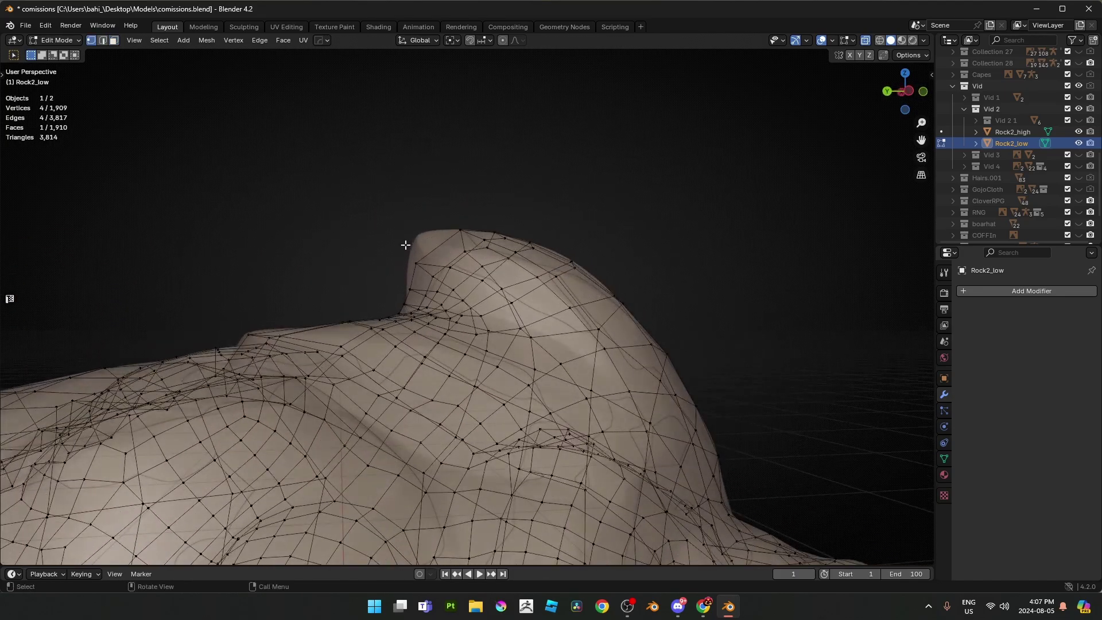
key("Tab")
scroll(431, 264, "down", 5)
middle_click_drag(641, 202, 620, 217)
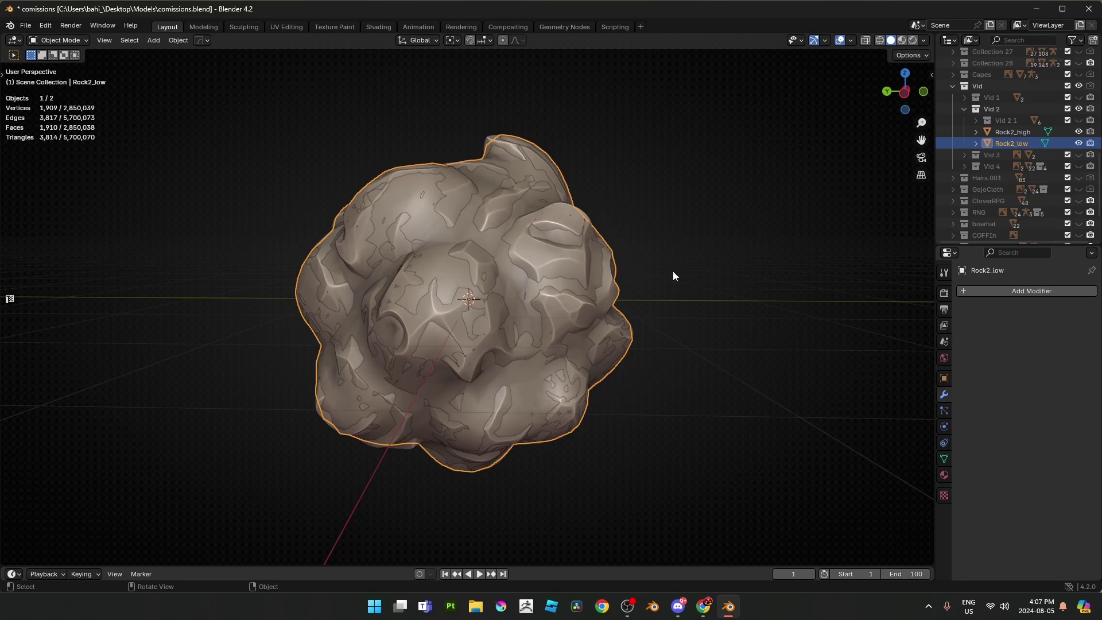
- Compare the material slots of Rock2_low and Rock2_high, temporarily hiding the low-poly rock
middle_click_drag(674, 272, 679, 247)
left_click(940, 474)
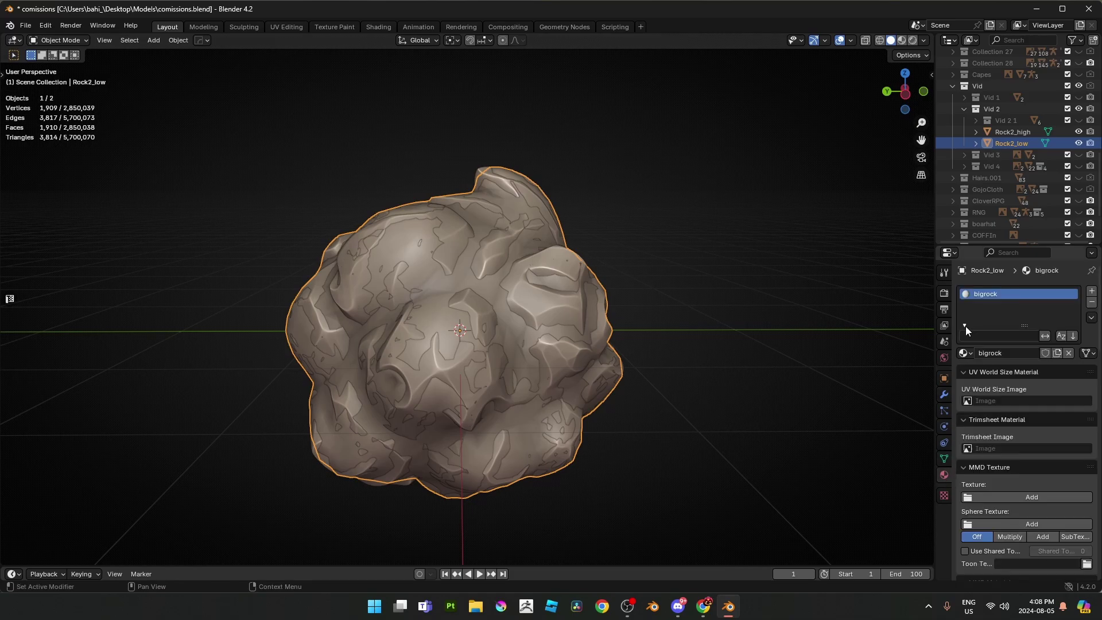
middle_click_drag(626, 312, 629, 254, "shift")
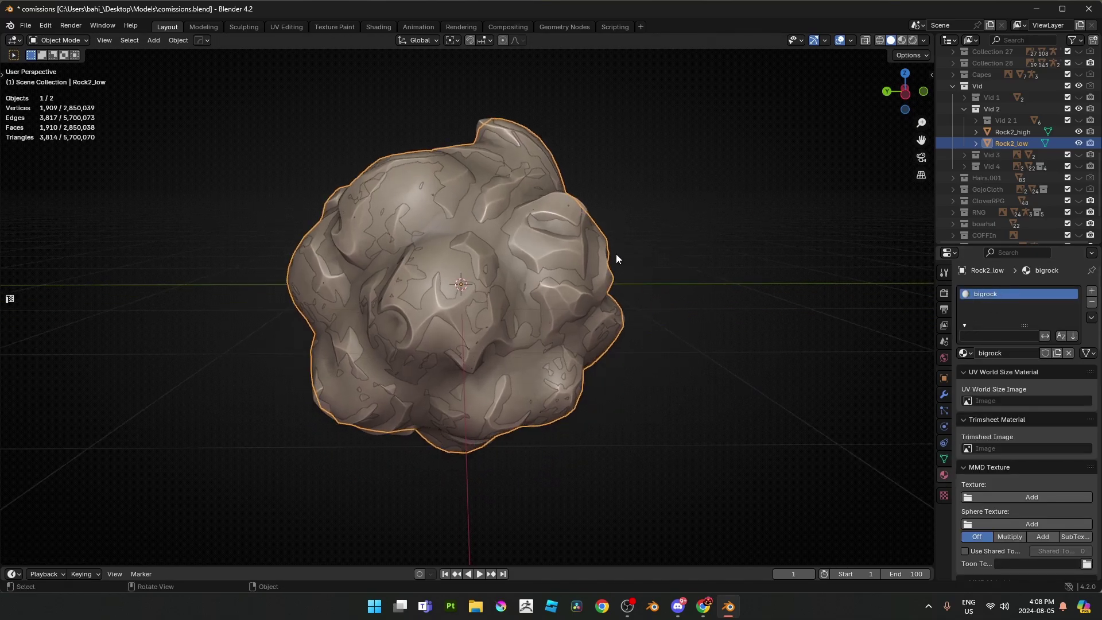
key("g")
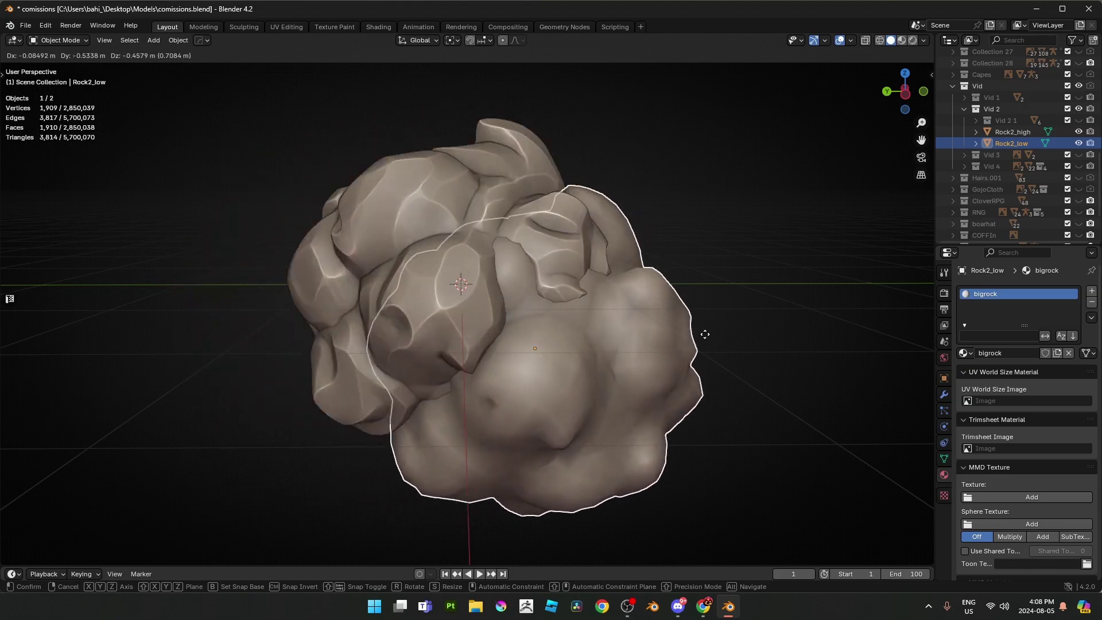
right_click(698, 327)
left_click(1077, 143)
left_click(1018, 134)
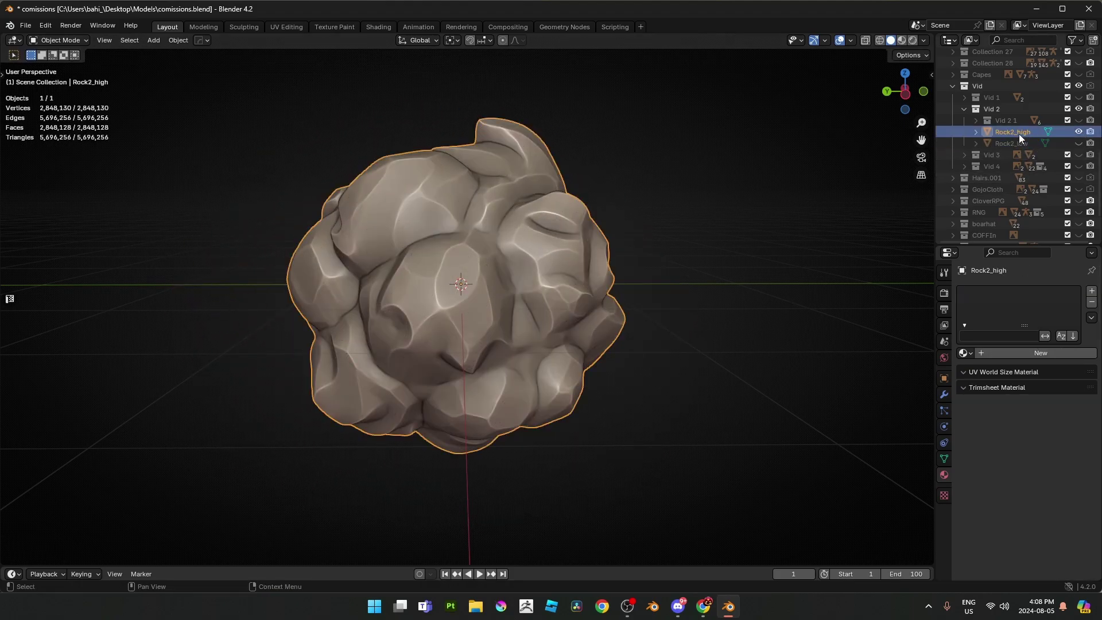
key("alt+h")
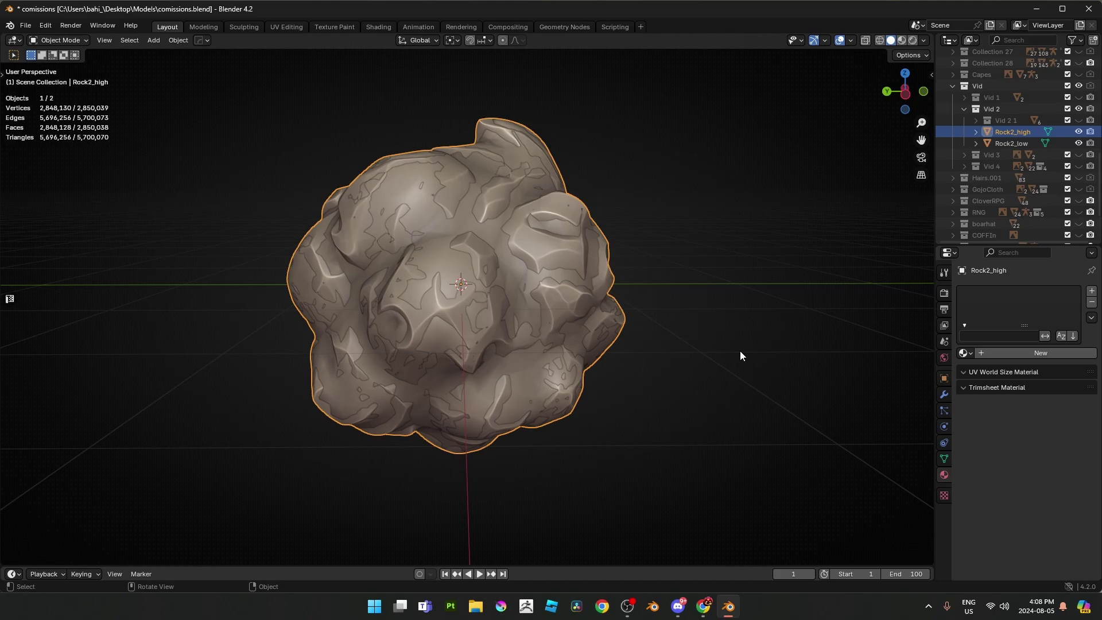
- Reselect Rock2_low and switch to the UV Editing workspace
scroll(740, 354, "down", 3)
scroll(601, 340, "up", 7)
left_click(553, 287)
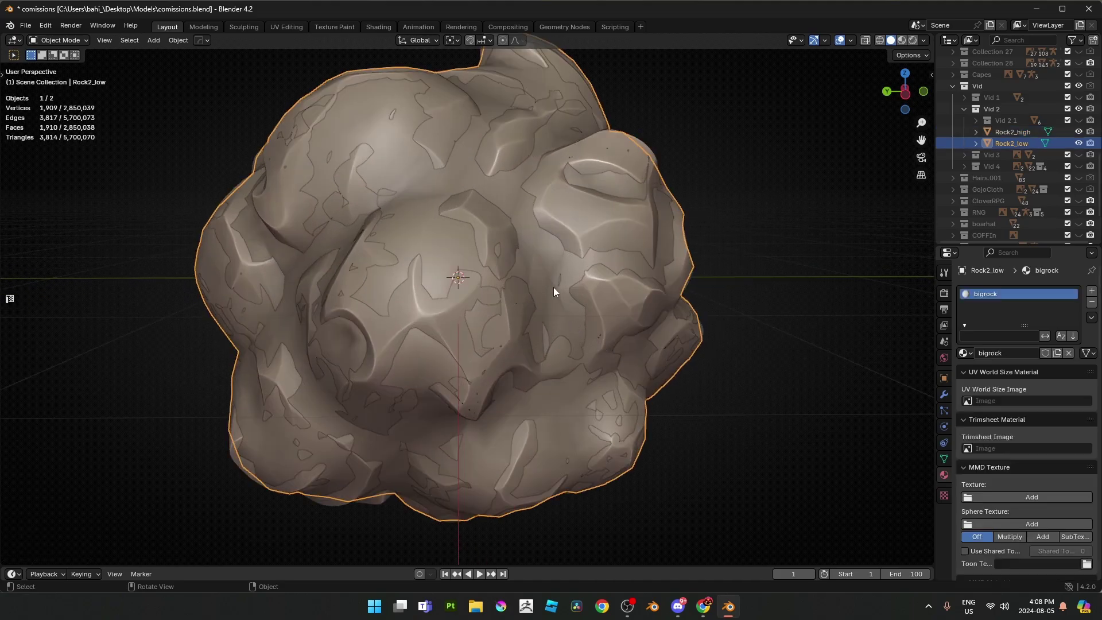
key("g")
right_click(587, 298)
scroll(700, 319, "down", 1)
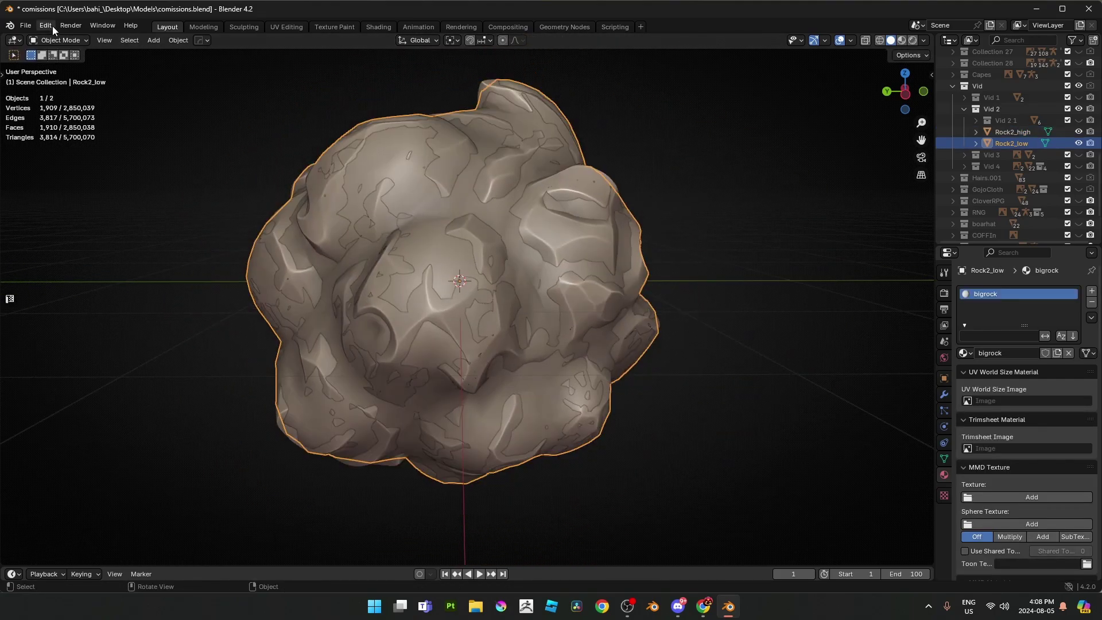
left_click(293, 27)
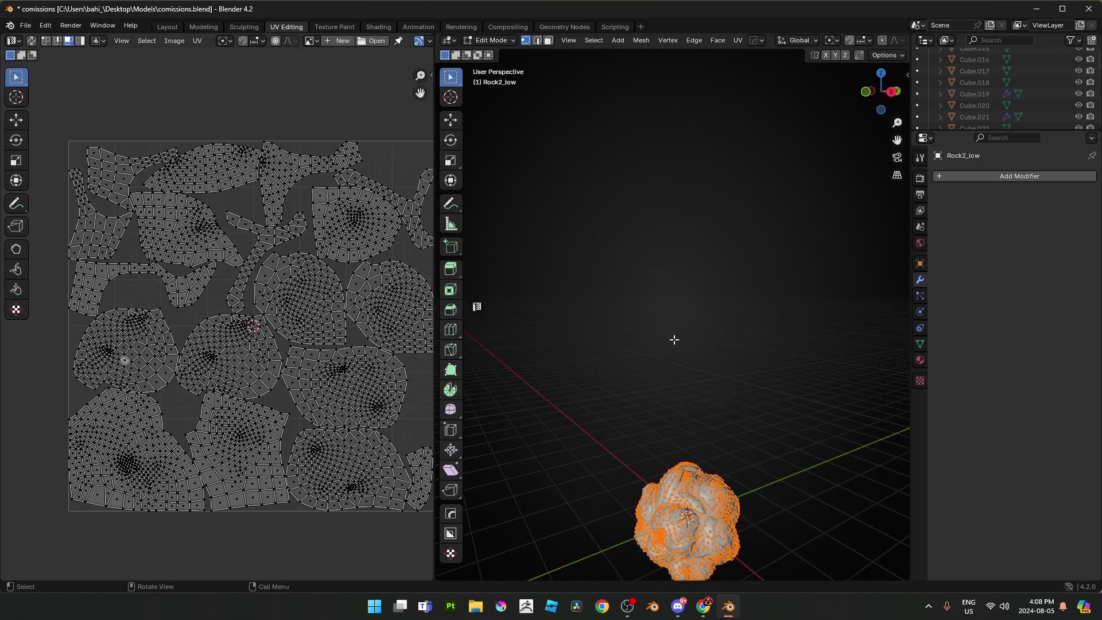
- Clear the UV selection of Rock2_low and select its overlapping UVs with Select Overlap
middle_click_drag(285, 338, 216, 331, "shift")
left_click(287, 234)
key("a")
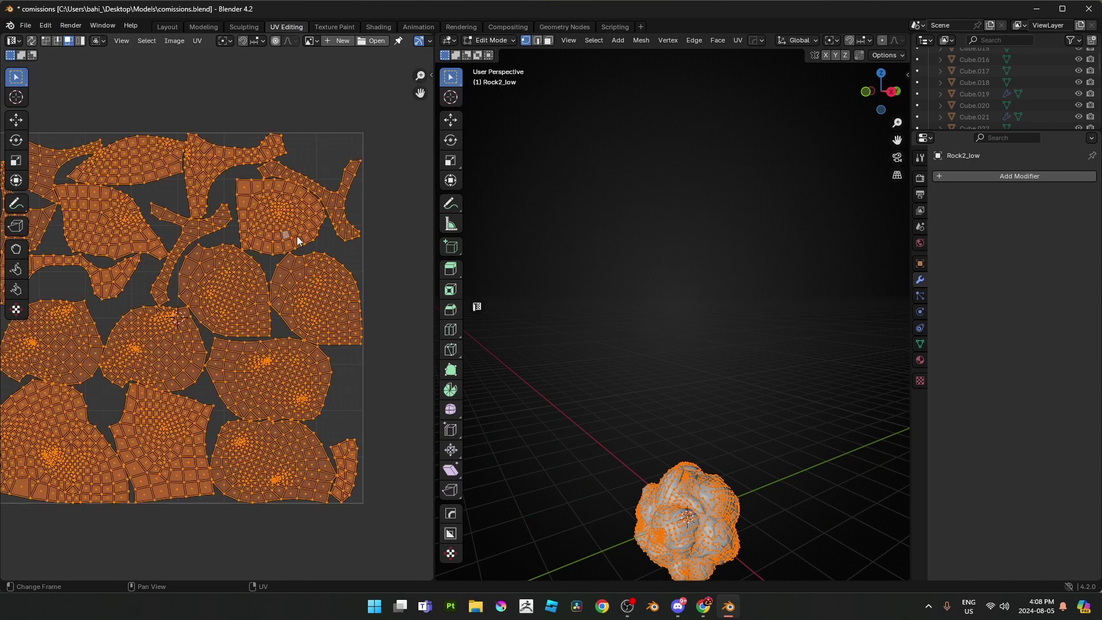
key("alt+a")
left_click(147, 41)
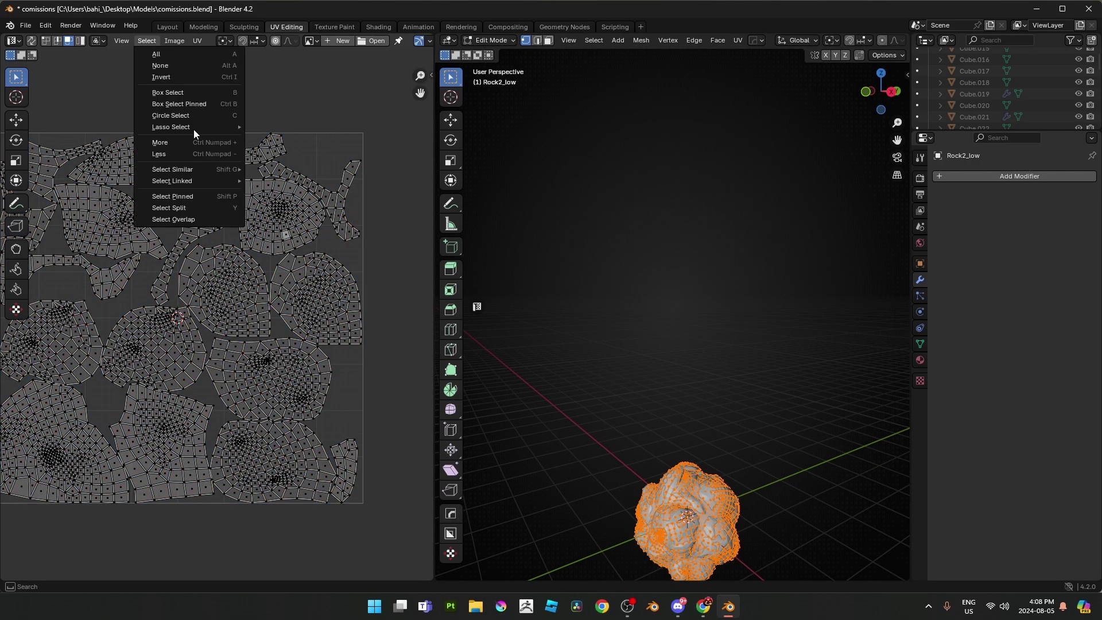
left_click(182, 221)
middle_click_drag(181, 222, 194, 231)
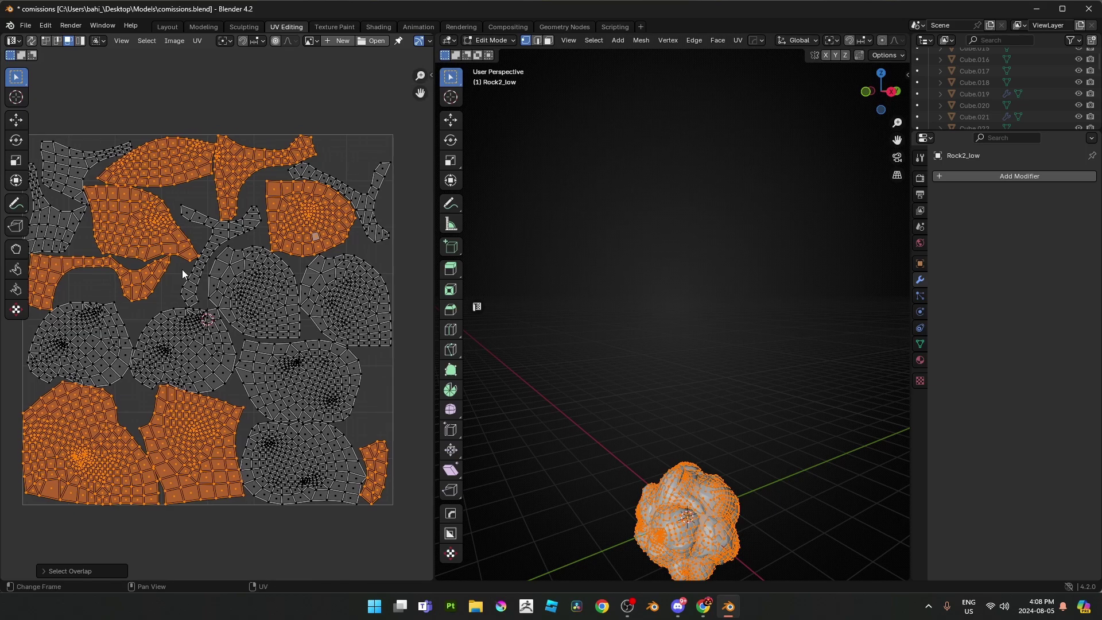
- Inspect the selected UV islands up close alongside the Rock2_low mesh in the 3D view
scroll(677, 268, "up", 2)
middle_click_drag(691, 403, 648, 361, "shift")
middle_click_drag(647, 361, 647, 284, "shift")
scroll(647, 284, "up", 2)
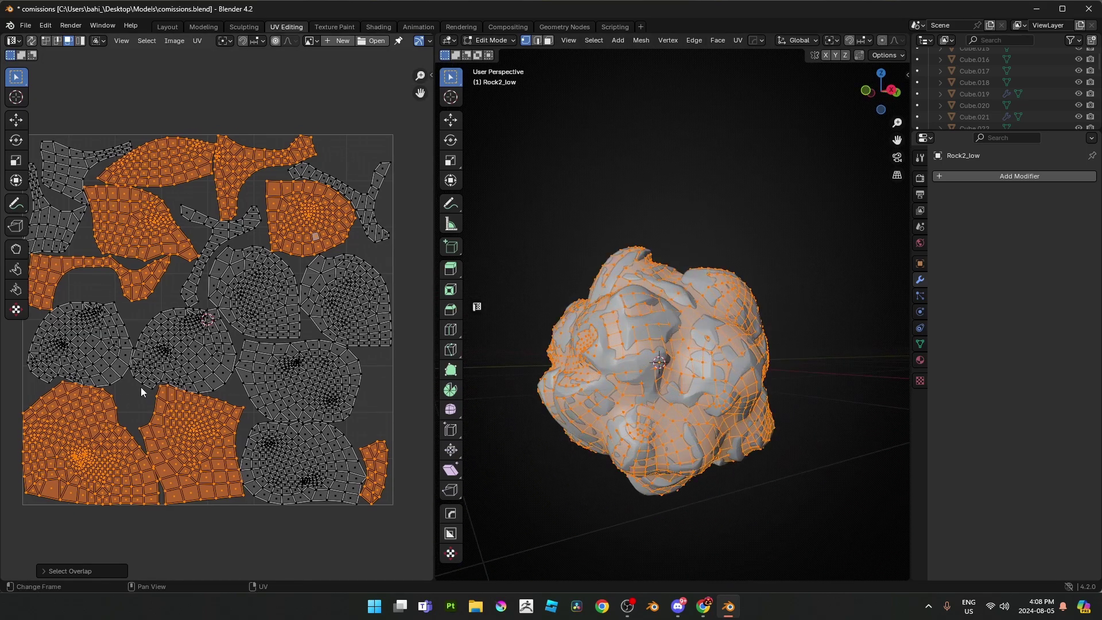
scroll(147, 319, "up", 1)
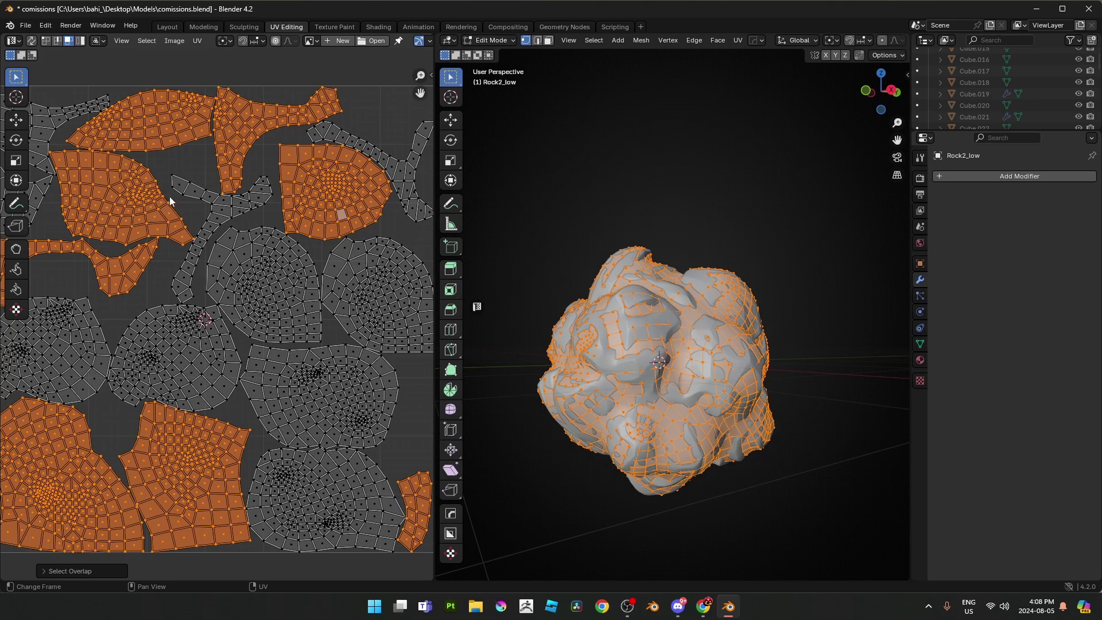
middle_click_drag(171, 201, 279, 307)
scroll(184, 308, "up", 6)
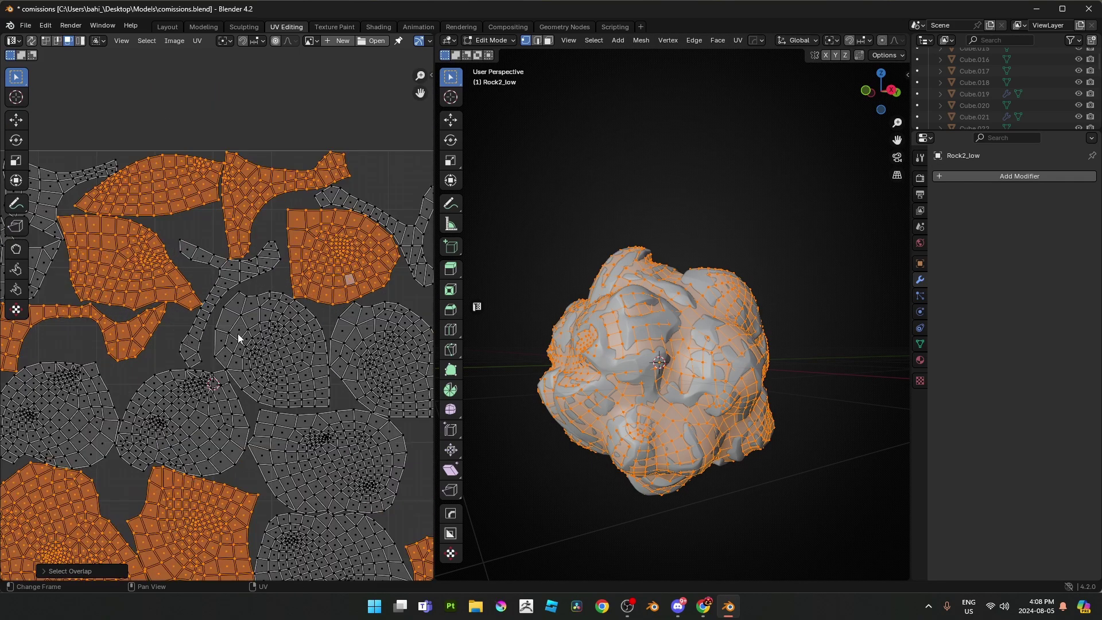
- Clear the UV selection, switch to vertex selection, and move the narrow island's lower tip vertex into the rounded island beneath it
left_click(243, 342)
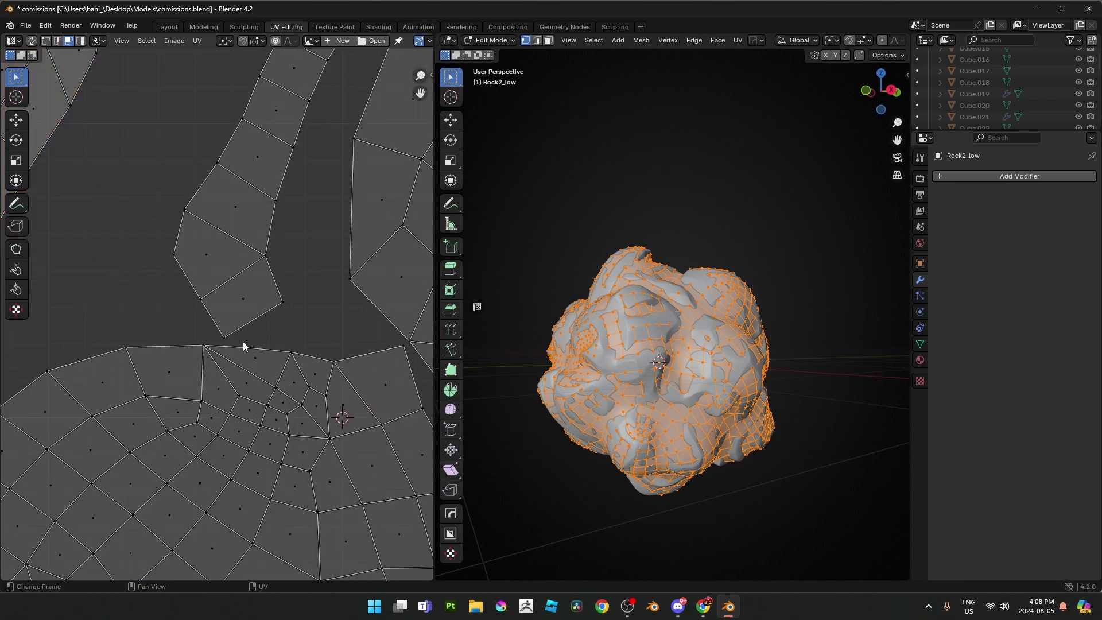
left_click(46, 41)
scroll(221, 300, "down", 6)
scroll(219, 326, "up", 6)
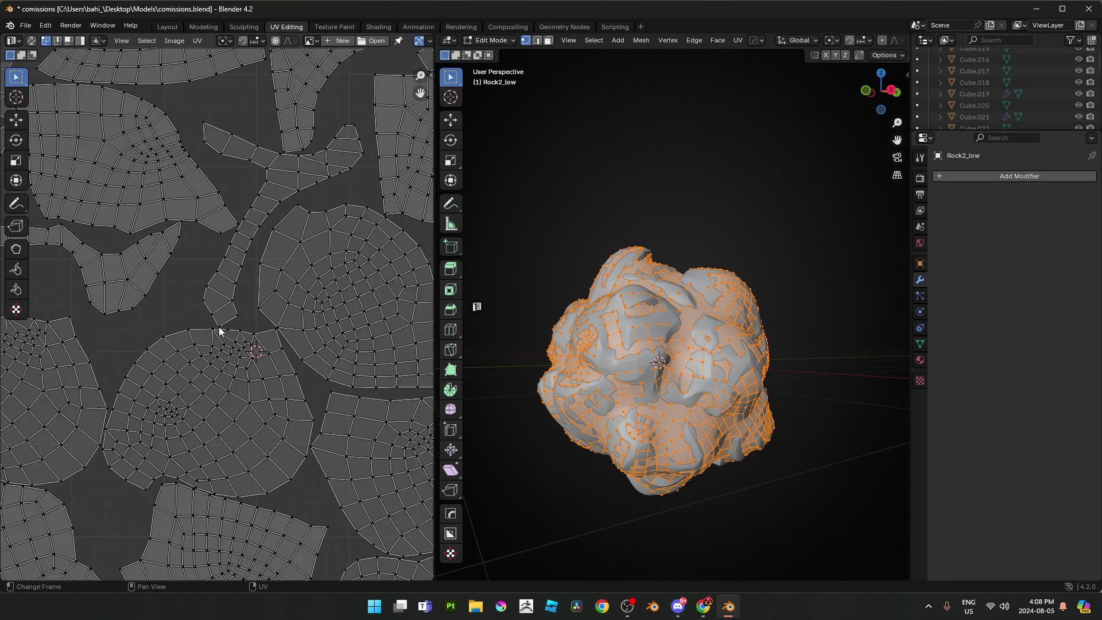
left_click_drag(214, 319, 237, 346)
scroll(226, 339, "down", 5)
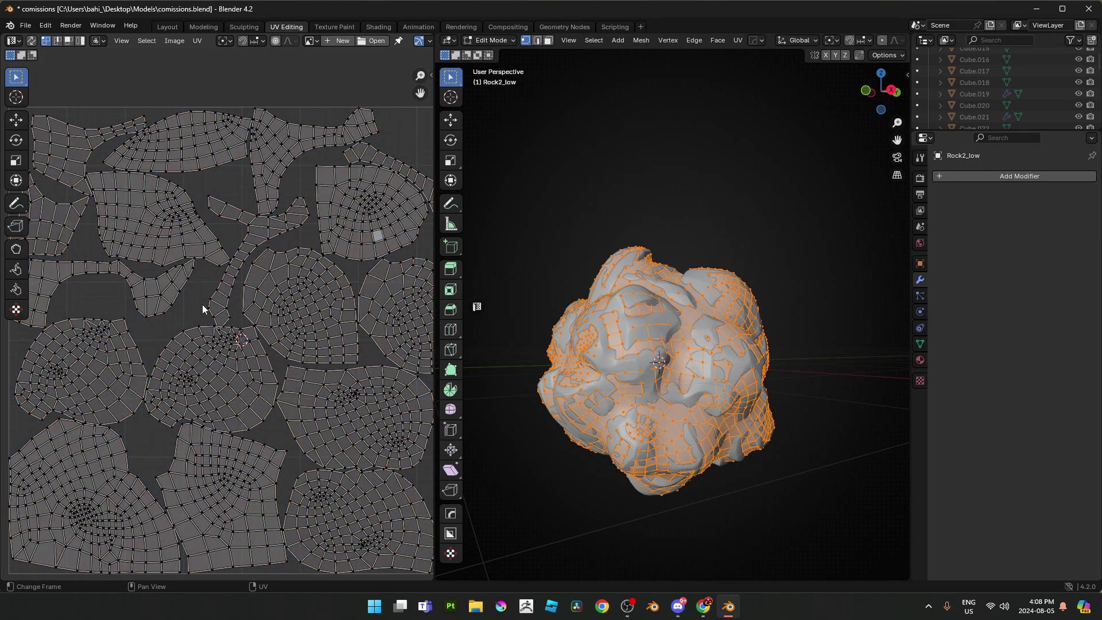
- Run Select Overlap to highlight the overlapping UV faces where the narrow strip's tip meets the rounded island
left_click(146, 40)
left_click(184, 219)
scroll(239, 308, "up", 5)
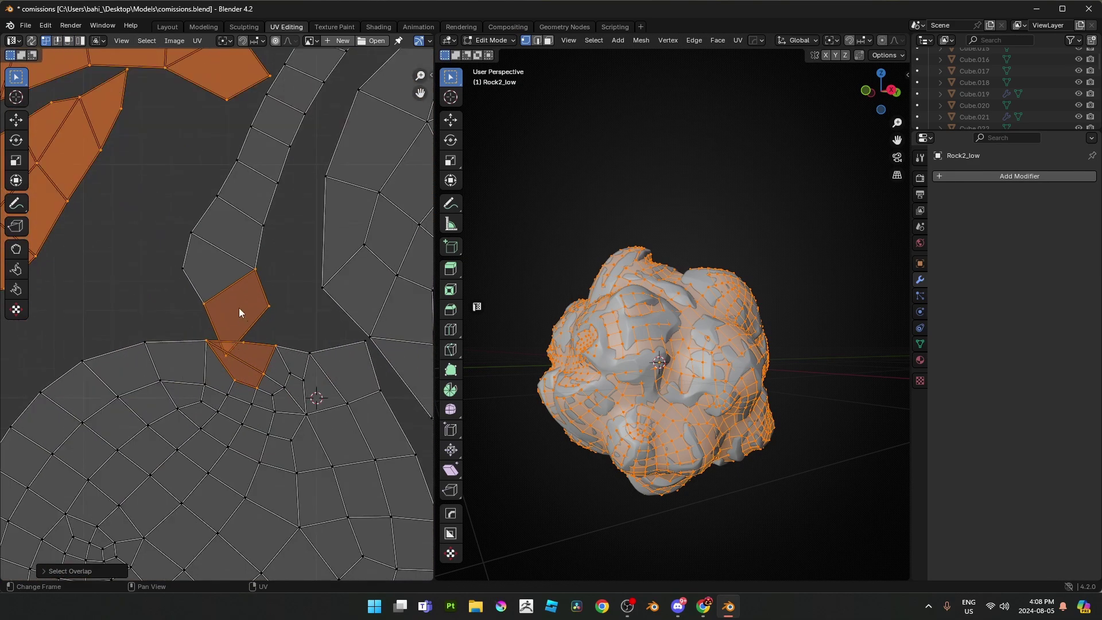
- Move the narrow island's overlapping tip vertex up by about 0.01 in UV space, clear of the rounded island
scroll(247, 374, "up", 4)
left_click(238, 402)
key("g")
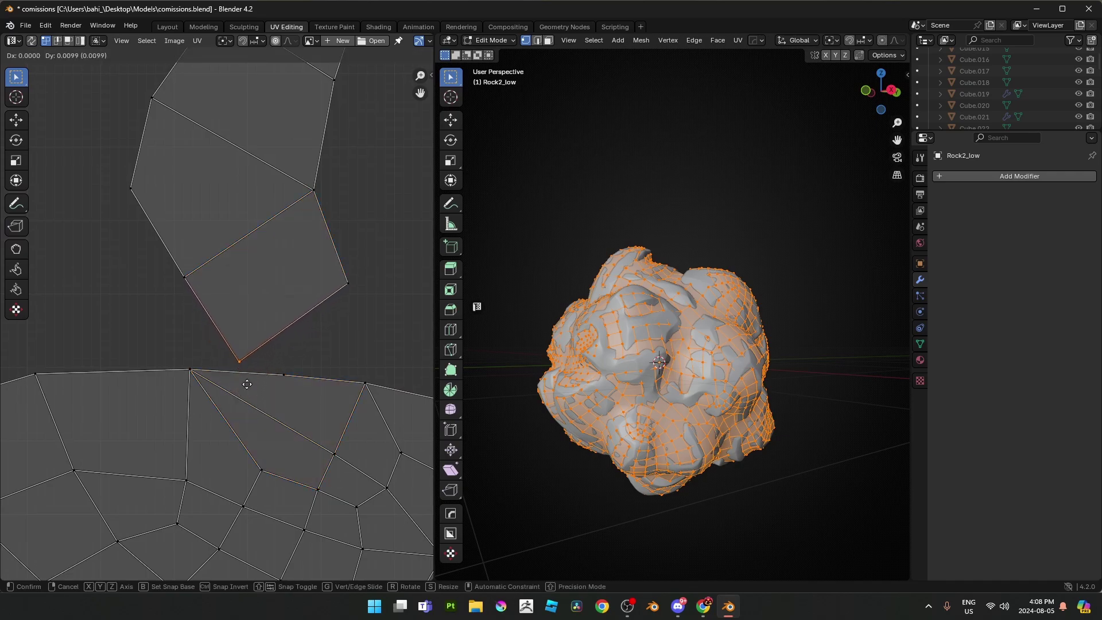
left_click(246, 379)
scroll(182, 406, "down", 9)
scroll(183, 409, "down", 3)
scroll(241, 321, "up", 5)
- Return to the Layout workspace and deselect Rock2_low
left_click(167, 26)
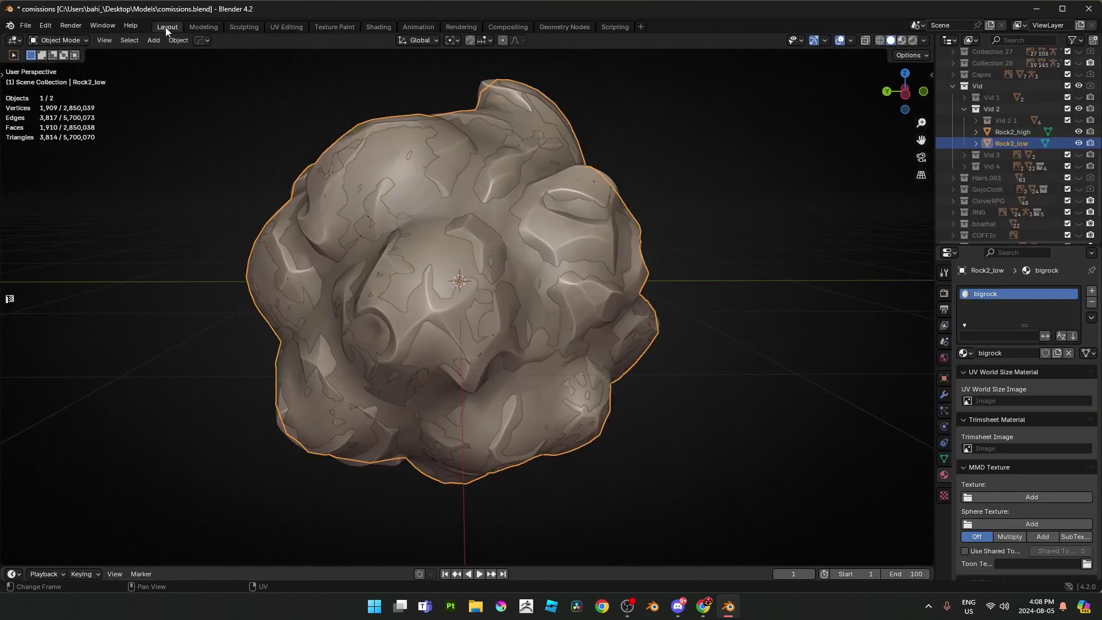
scroll(669, 374, "down", 2)
left_click(669, 376)
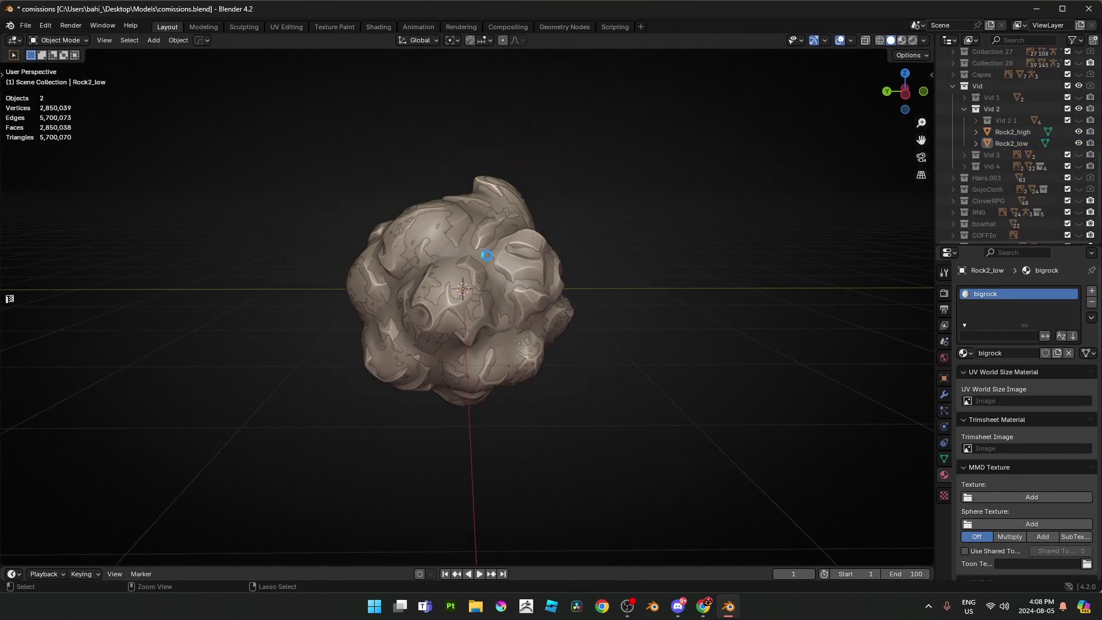